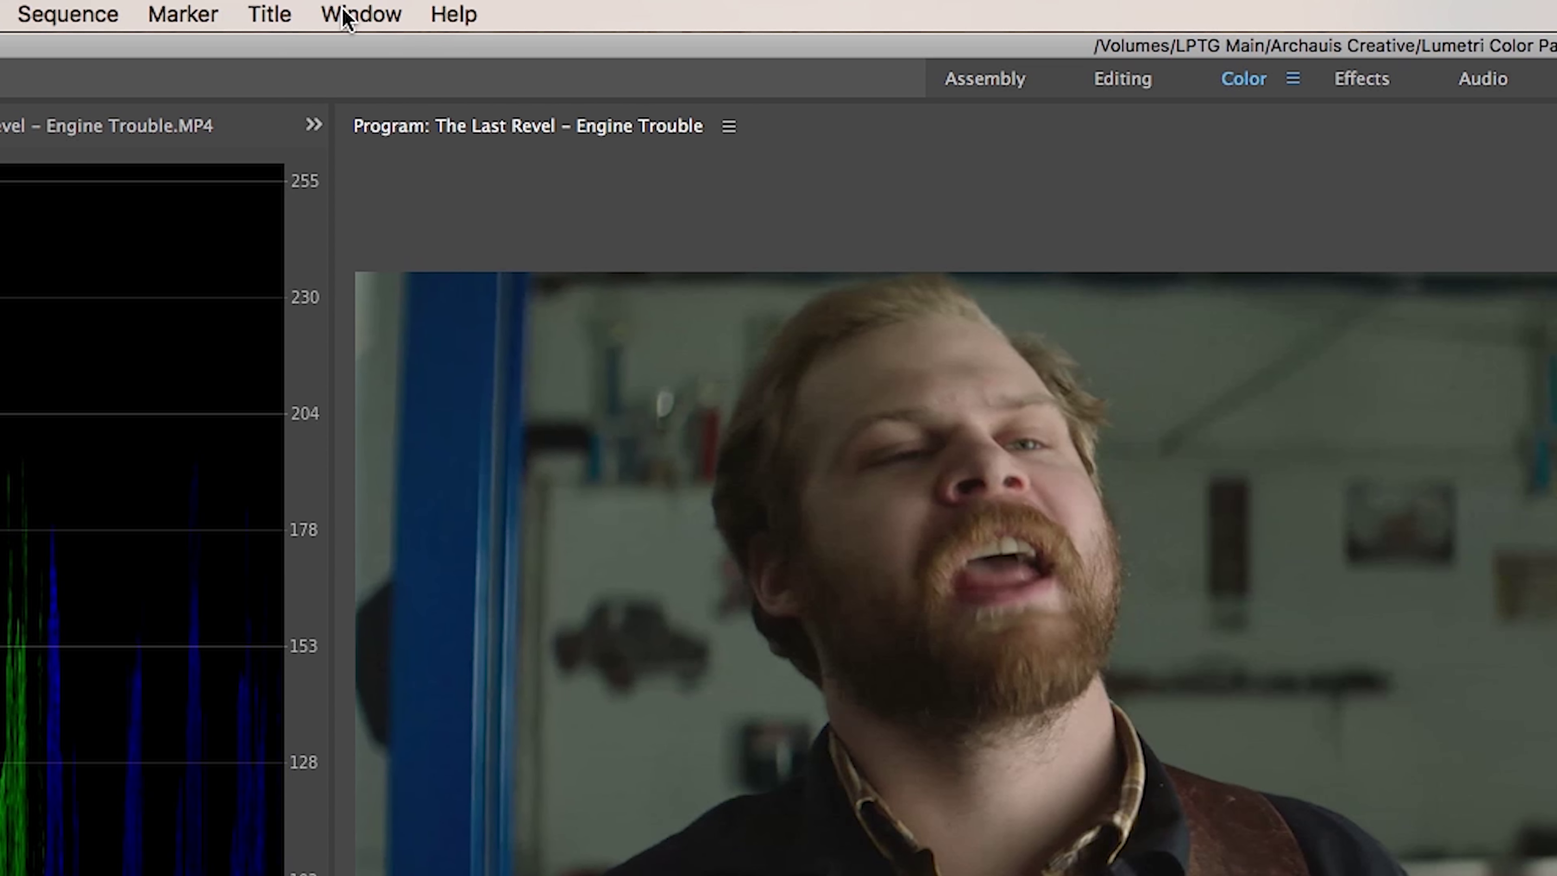
Show the Lumetri Color panel from the Window menu, expand Basic Correction and view the Input LUT list.
left_click(320, 10)
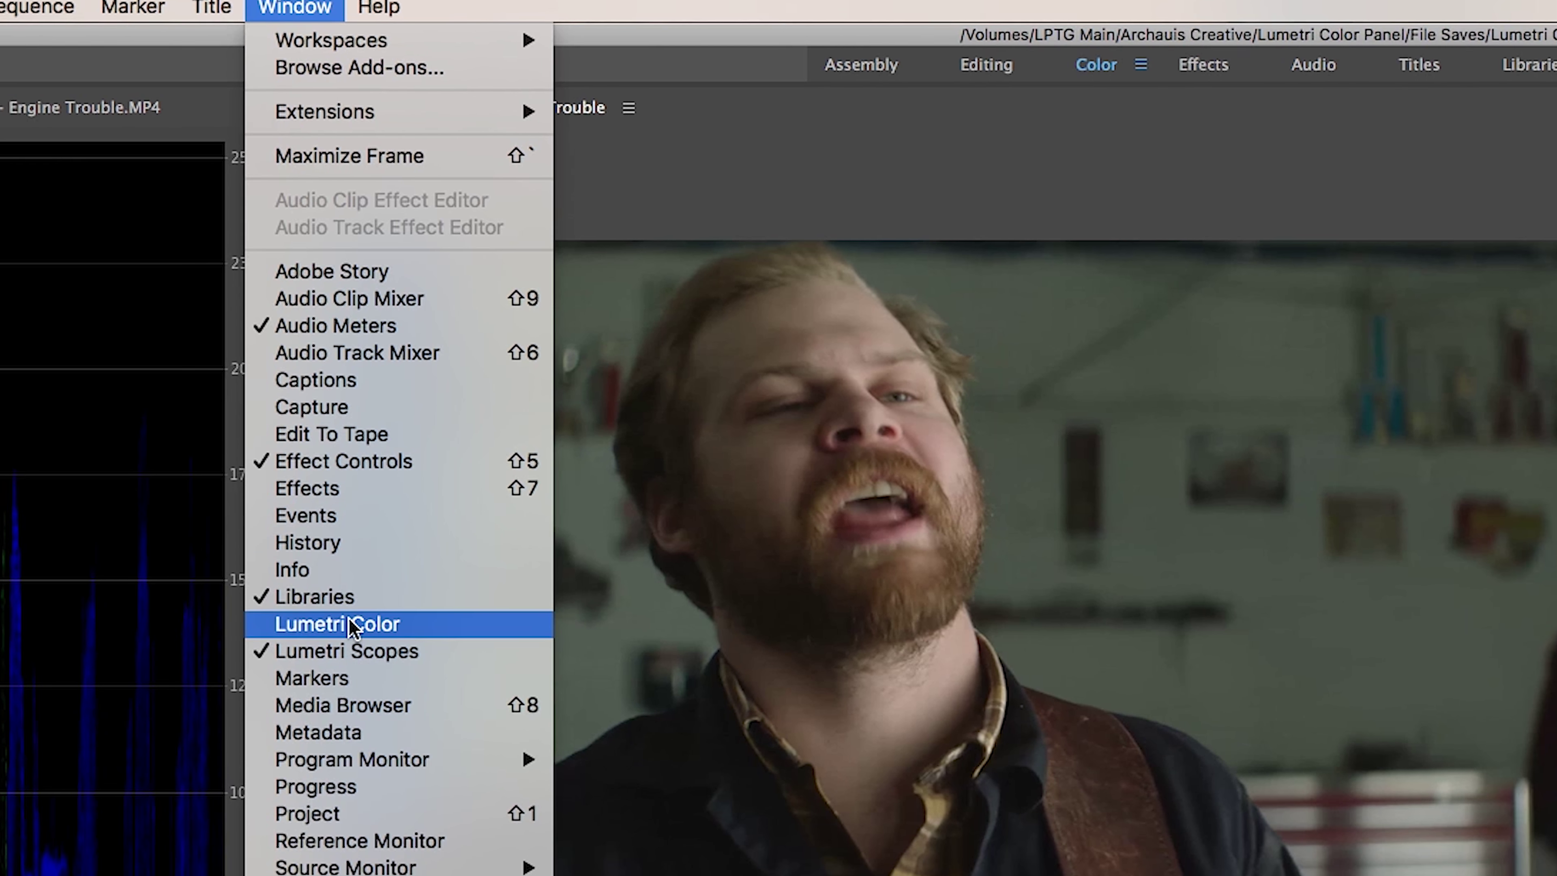
left_click(417, 694)
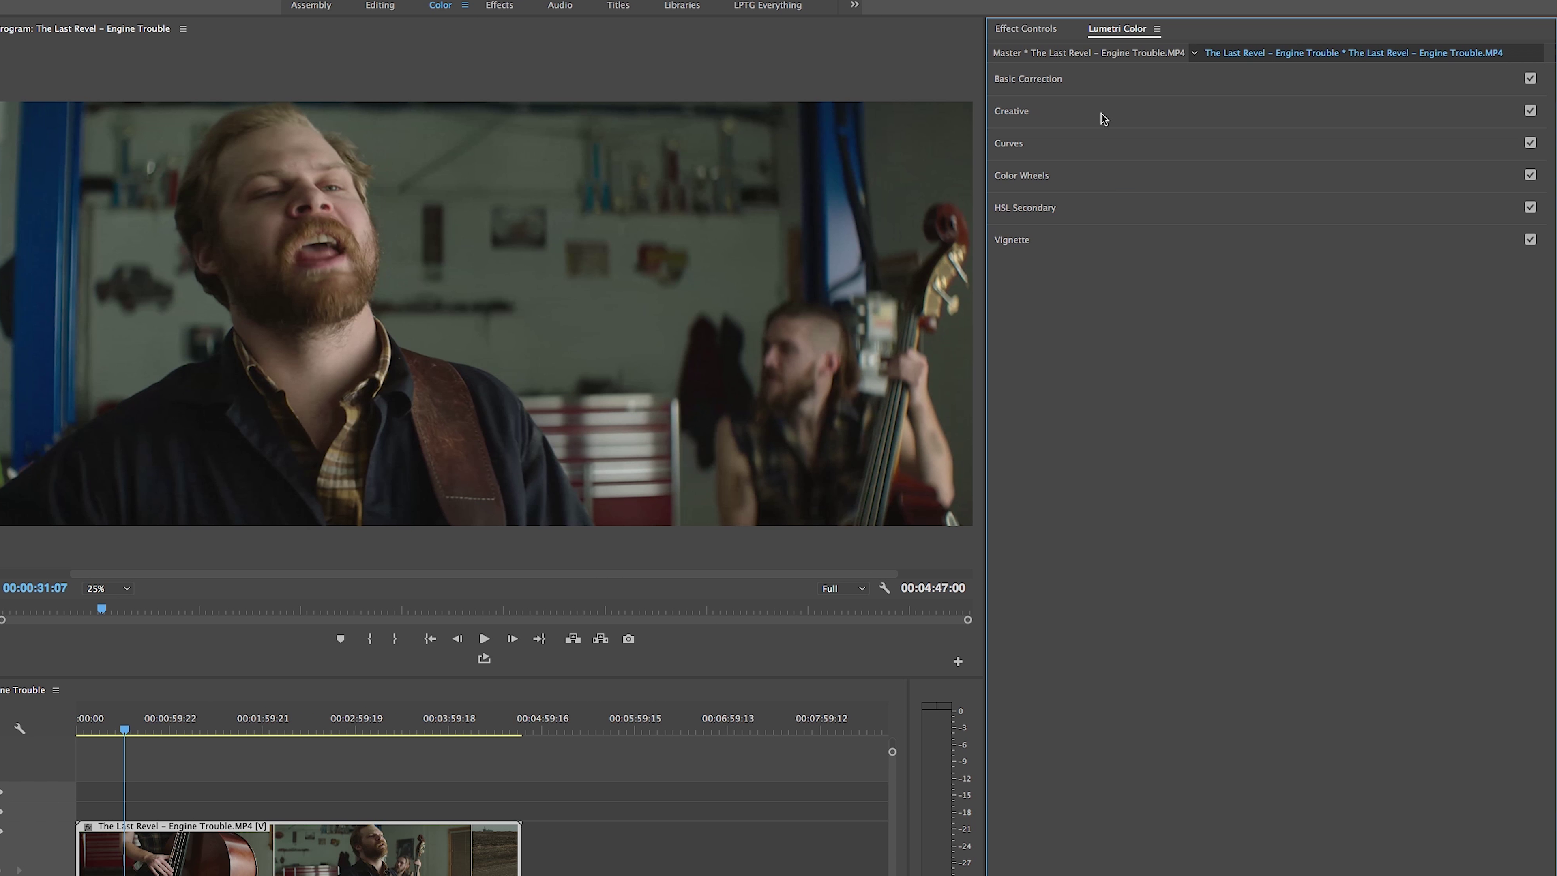
left_click(1087, 80)
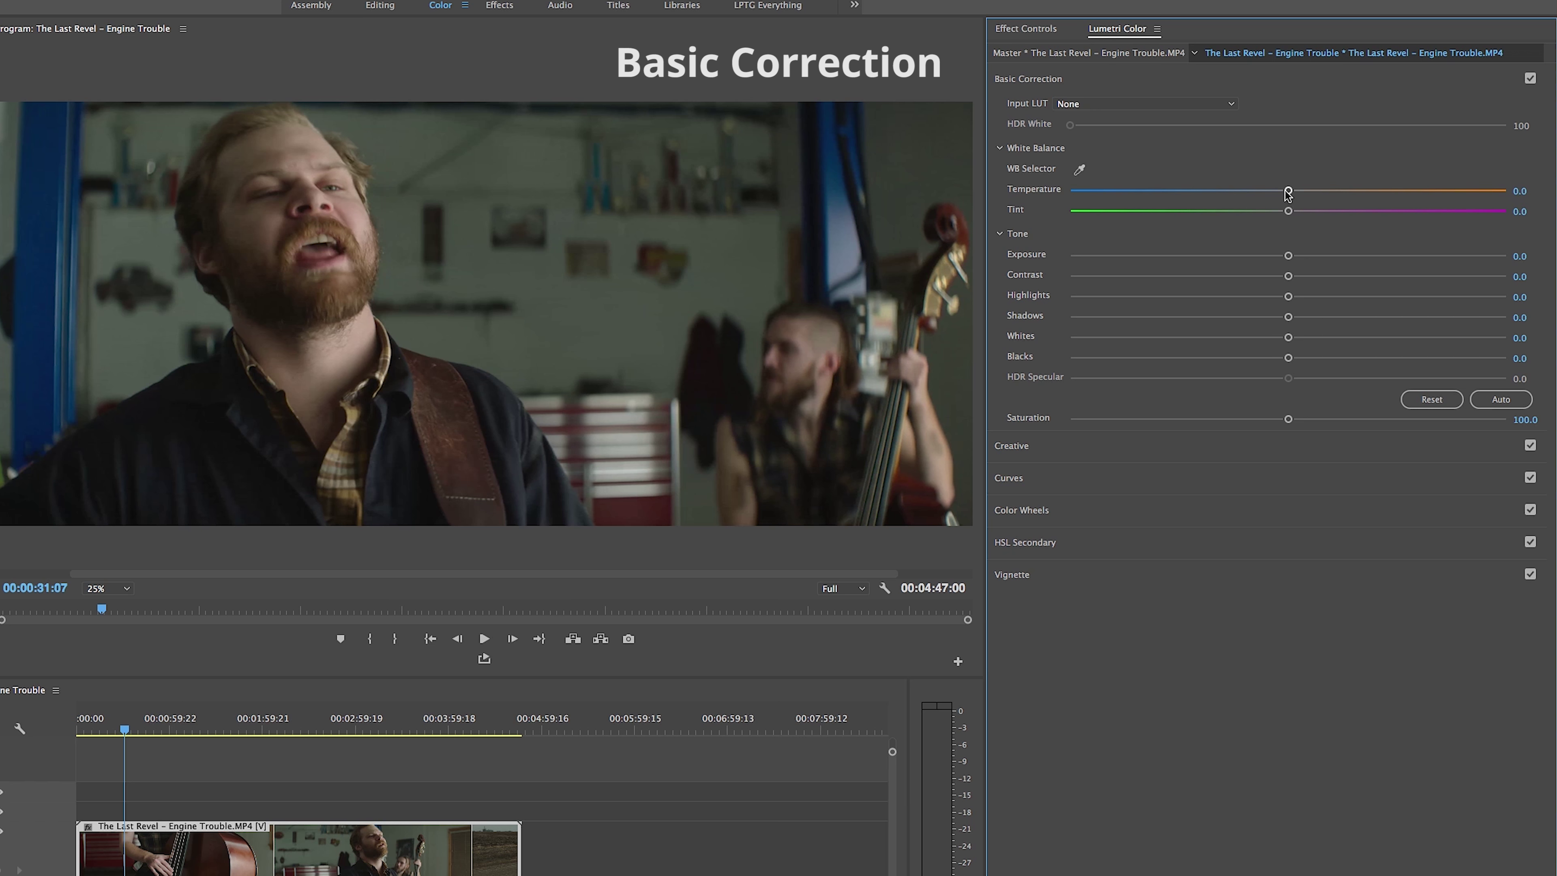
left_click(1234, 108)
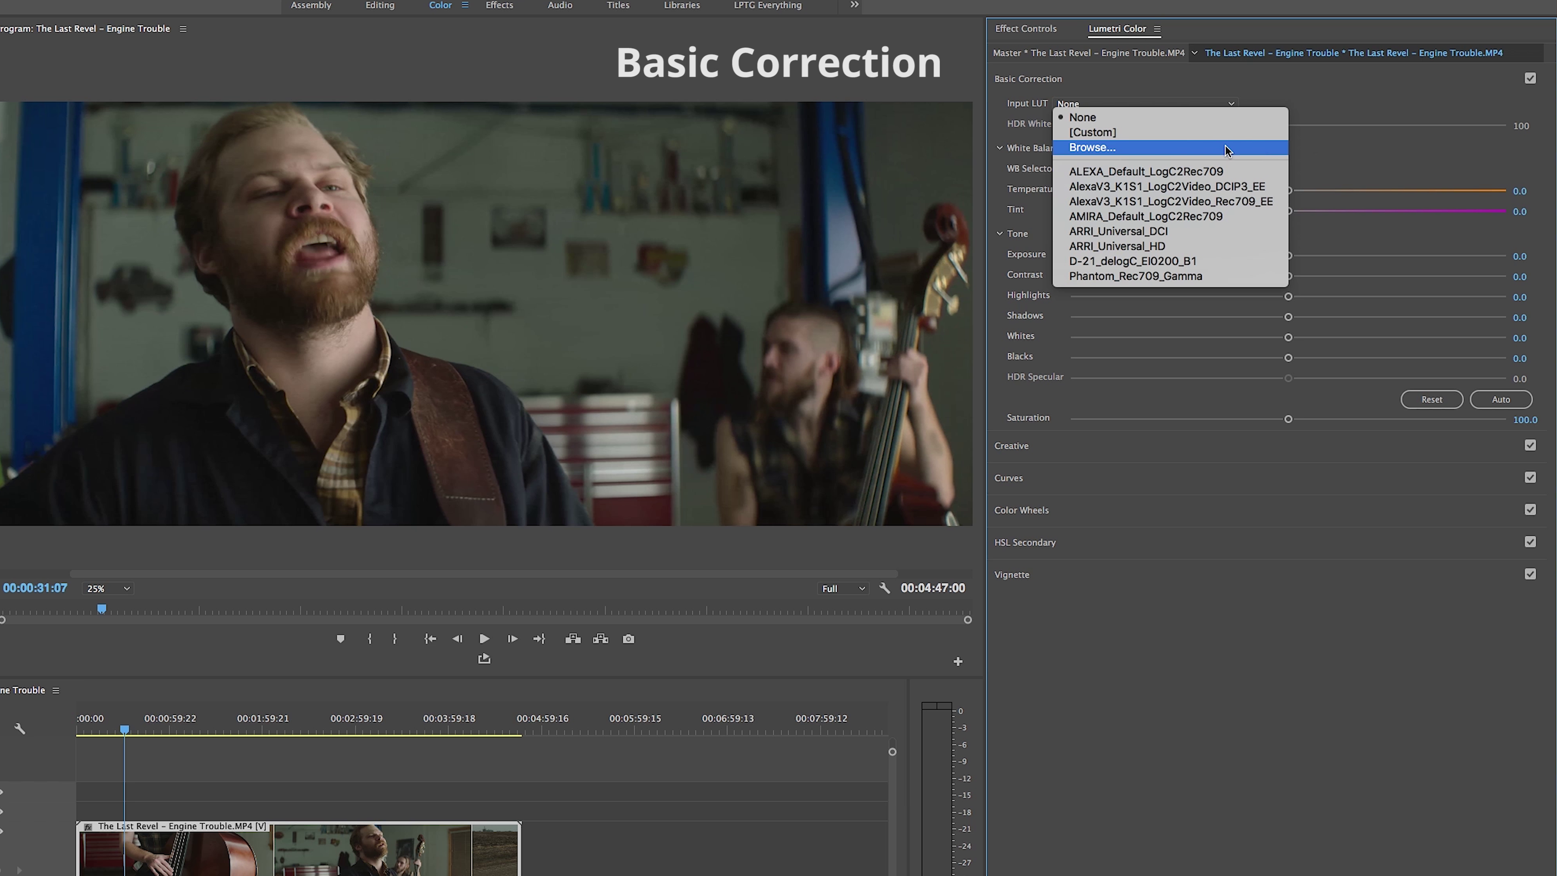
Keep Input LUT at None, try then reset temperature and tint, and test lower saturation.
left_click(1334, 142)
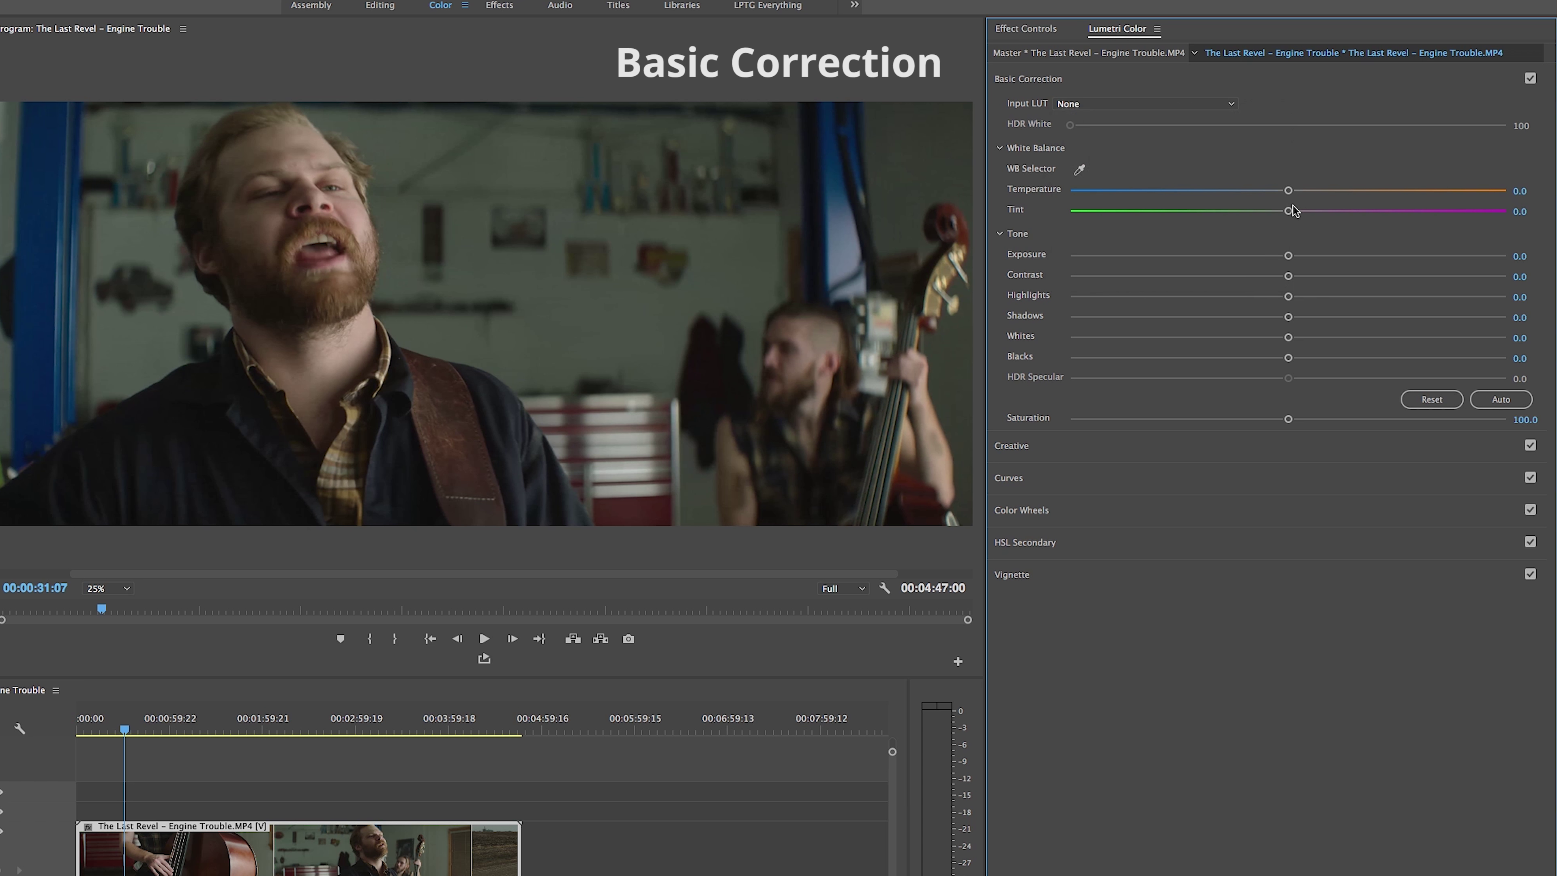
left_click_drag(1289, 192, 1192, 212)
double_click(1296, 191)
double_click(1192, 212)
left_click_drag(1288, 419, 1237, 420)
Set exposure 0.4, blacks -11.7, contrast 20 and lower the whites, then bypass Basic Correction.
left_click_drag(1290, 262, 1473, 338)
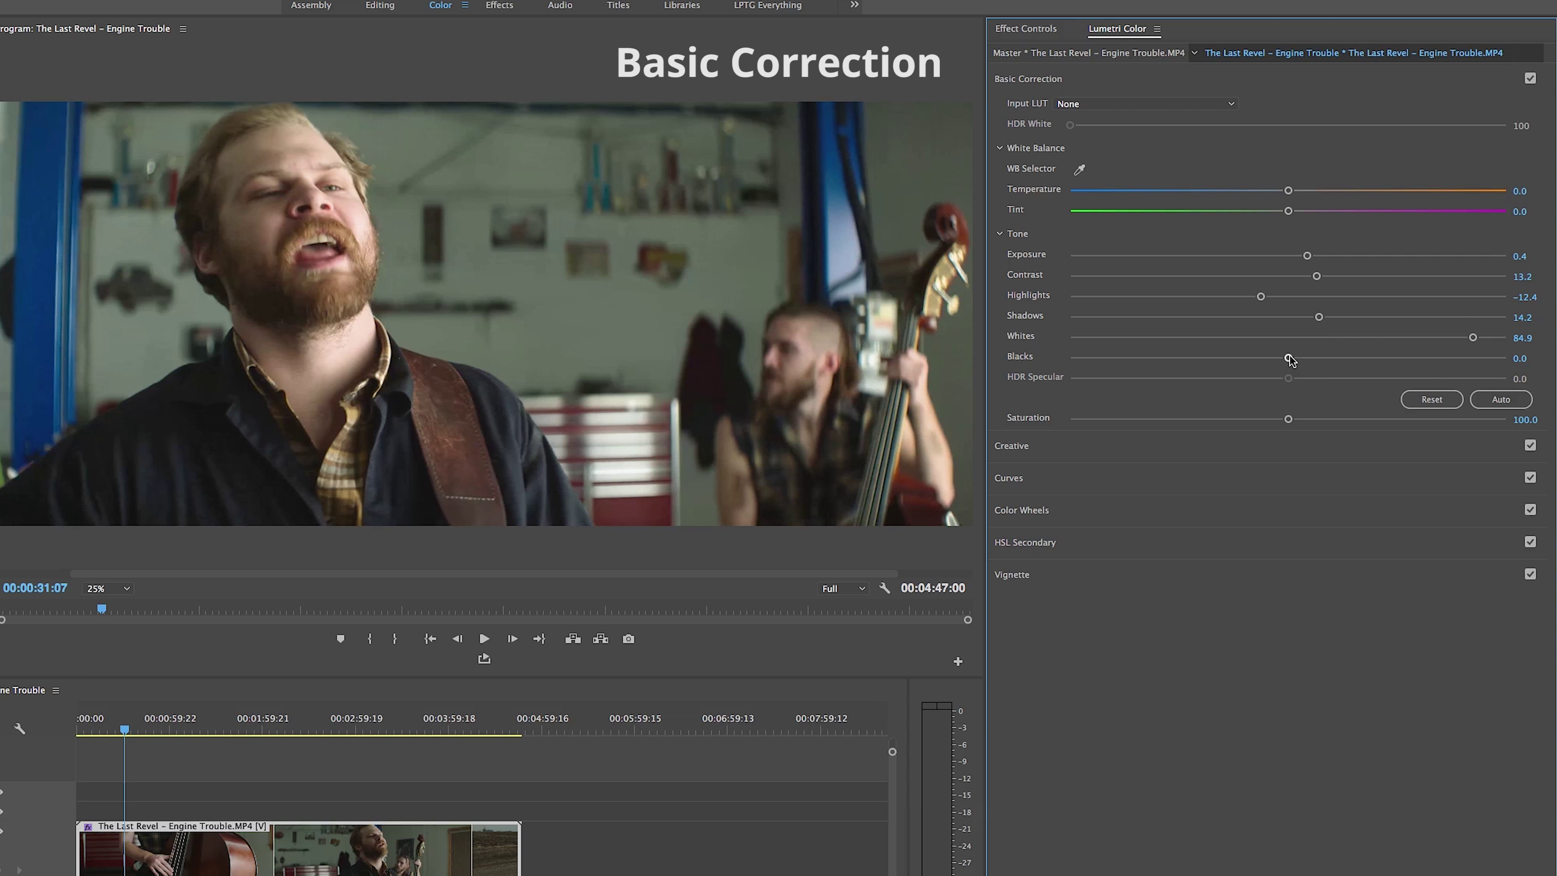
left_click_drag(1289, 358, 1262, 358)
left_click_drag(1316, 276, 1331, 277)
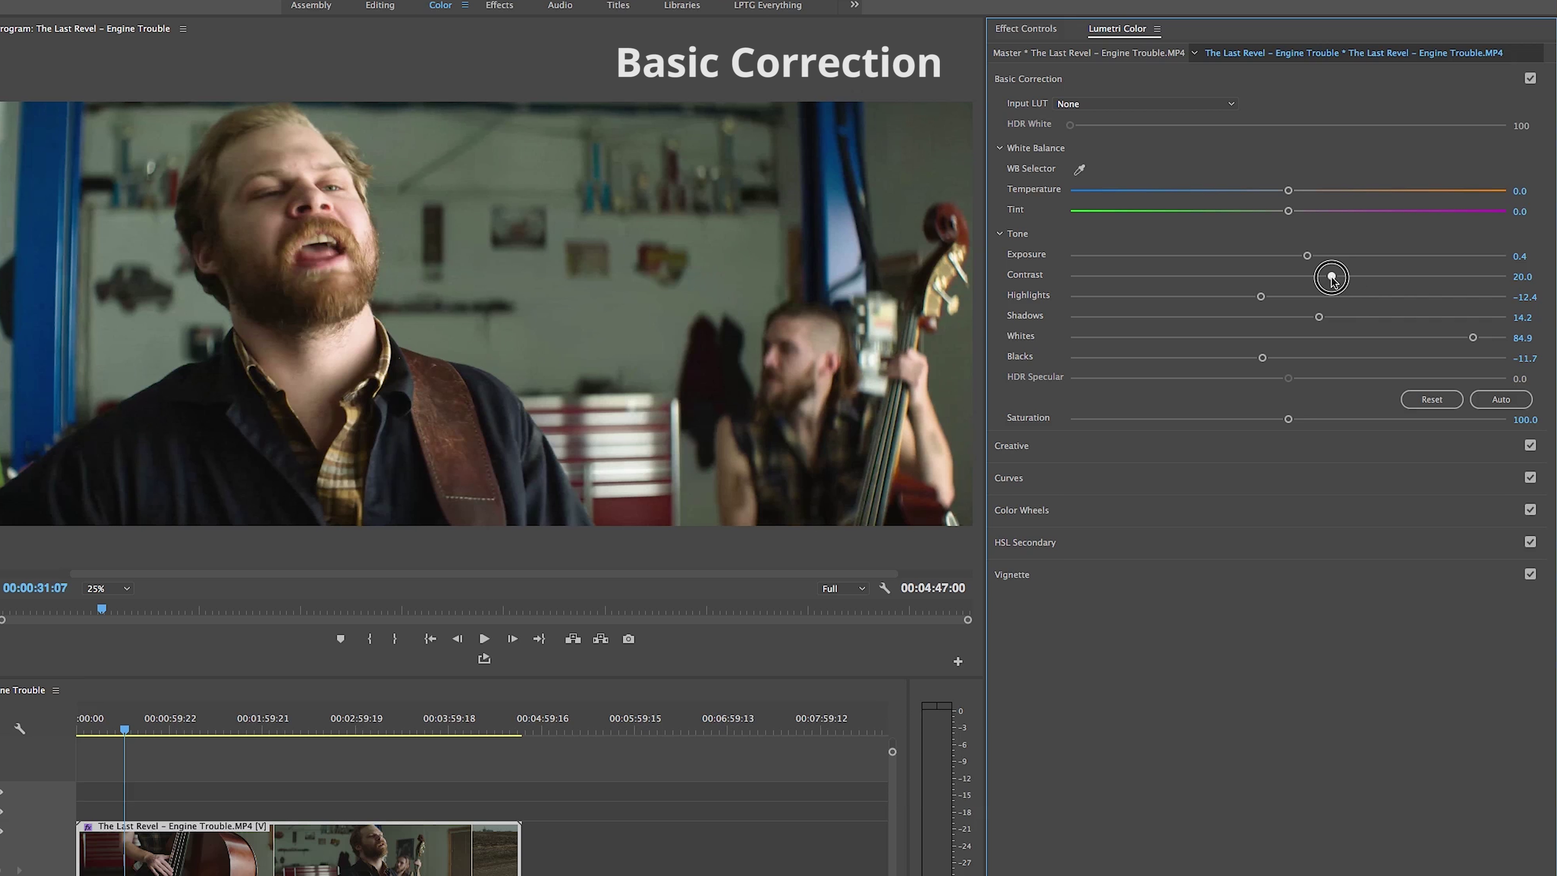
left_click_drag(1472, 338, 1369, 339)
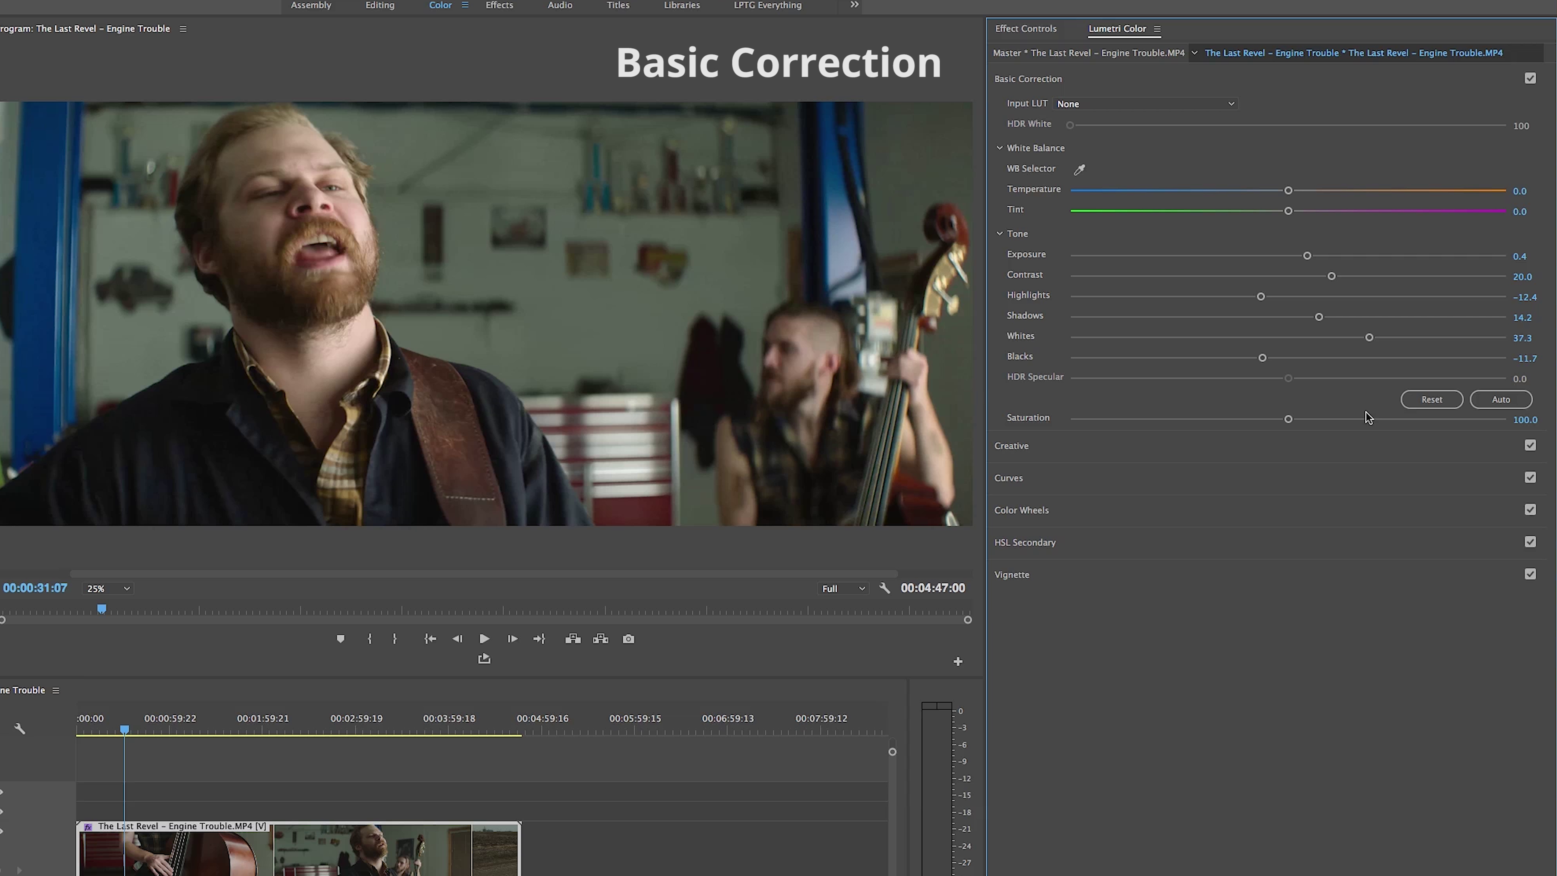
left_click(1531, 78)
In Creative, preview the looks and apply Fuji ETERNA 250D Kodak 2395.
left_click(1500, 112)
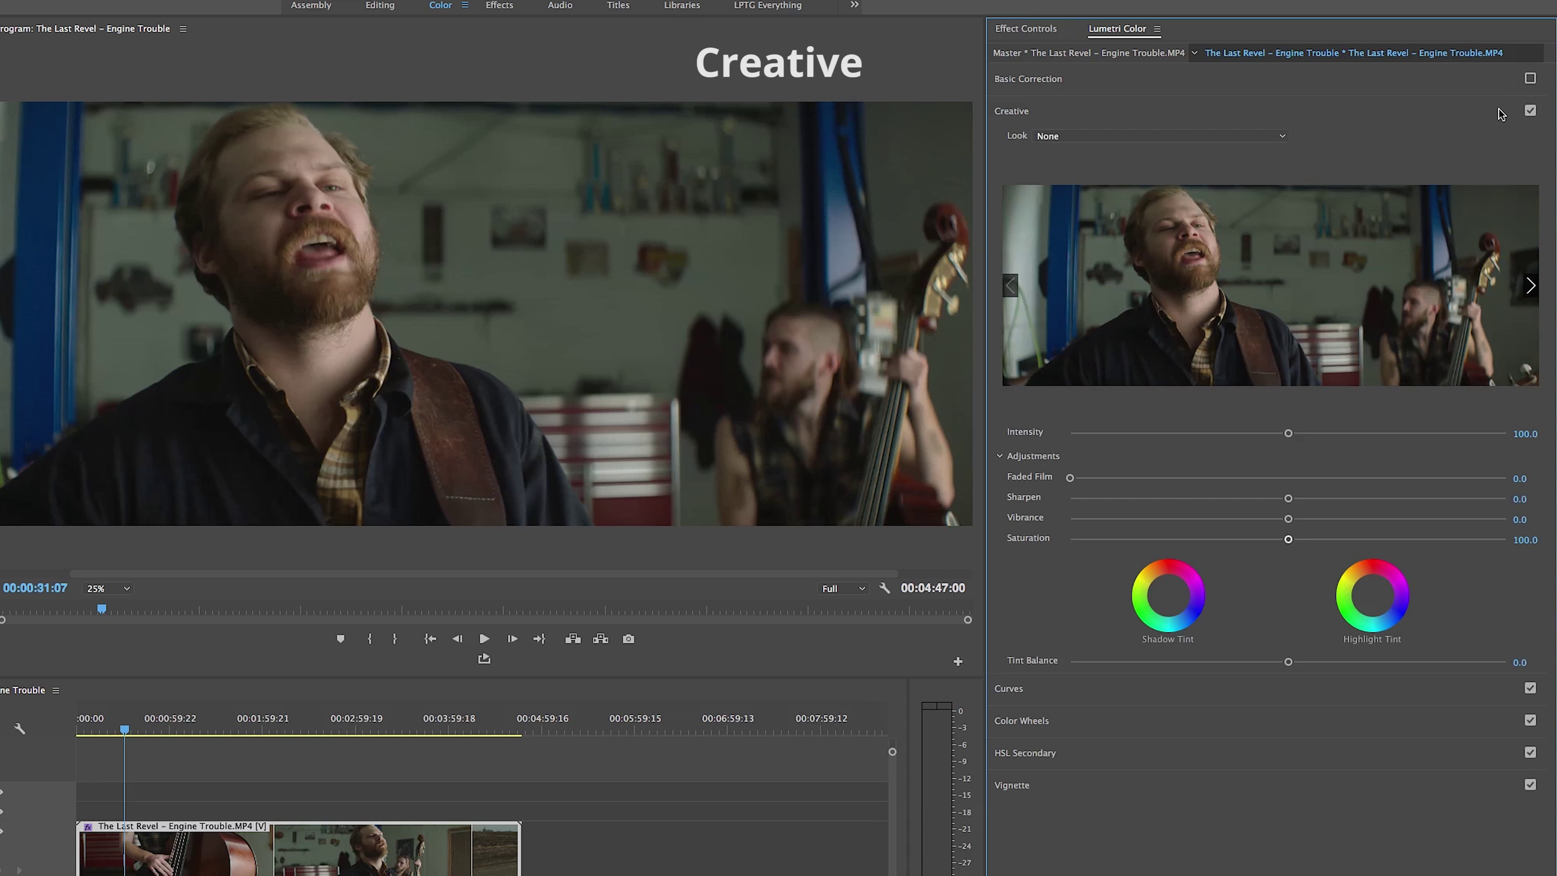
left_click(1161, 136)
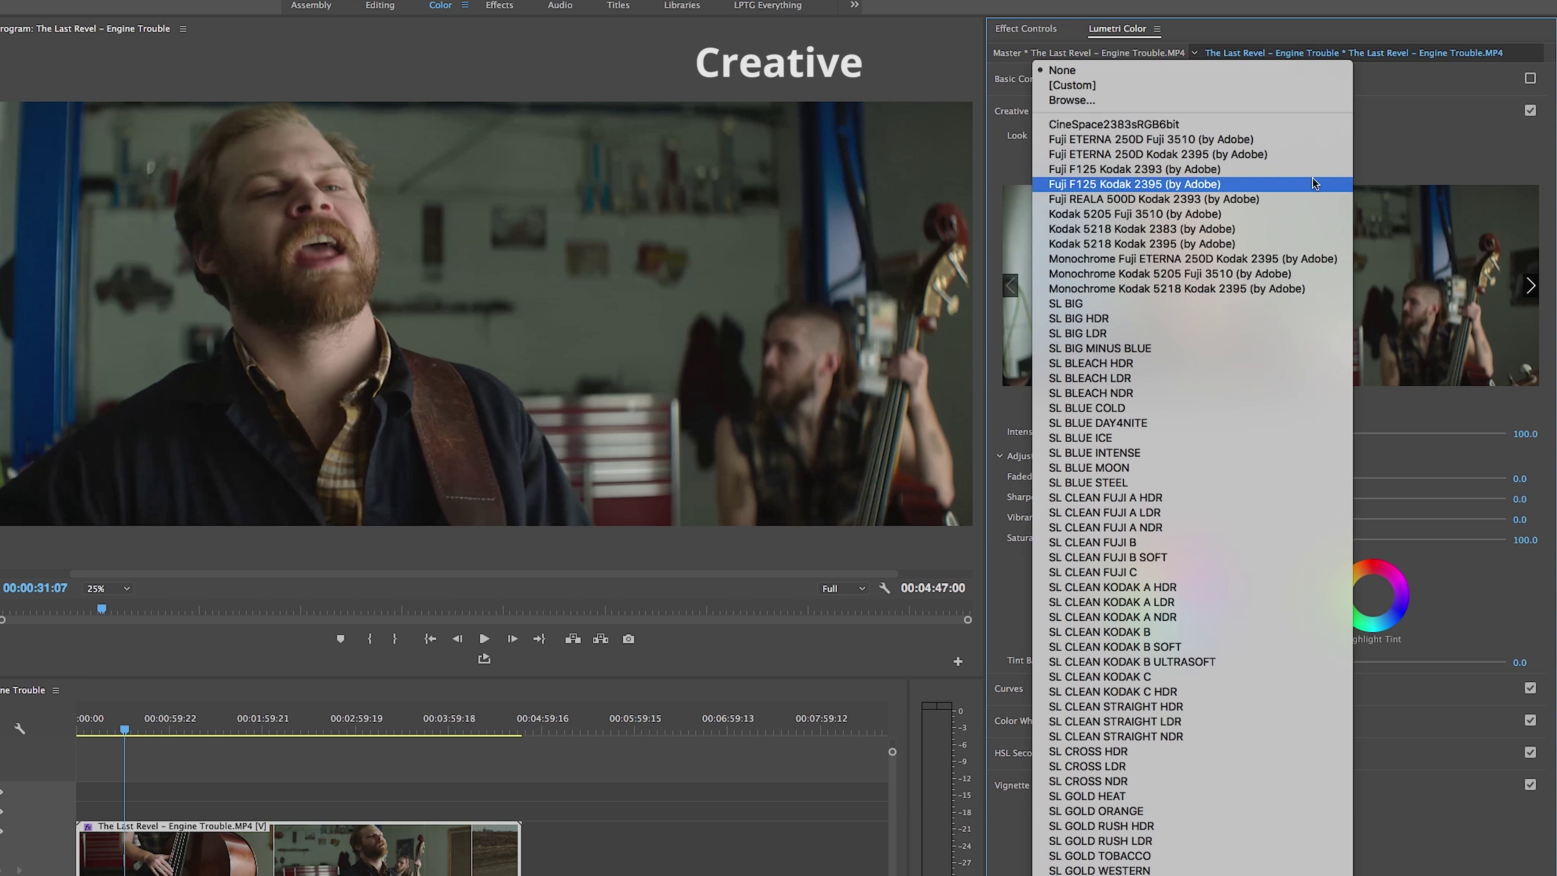
left_click(1432, 139)
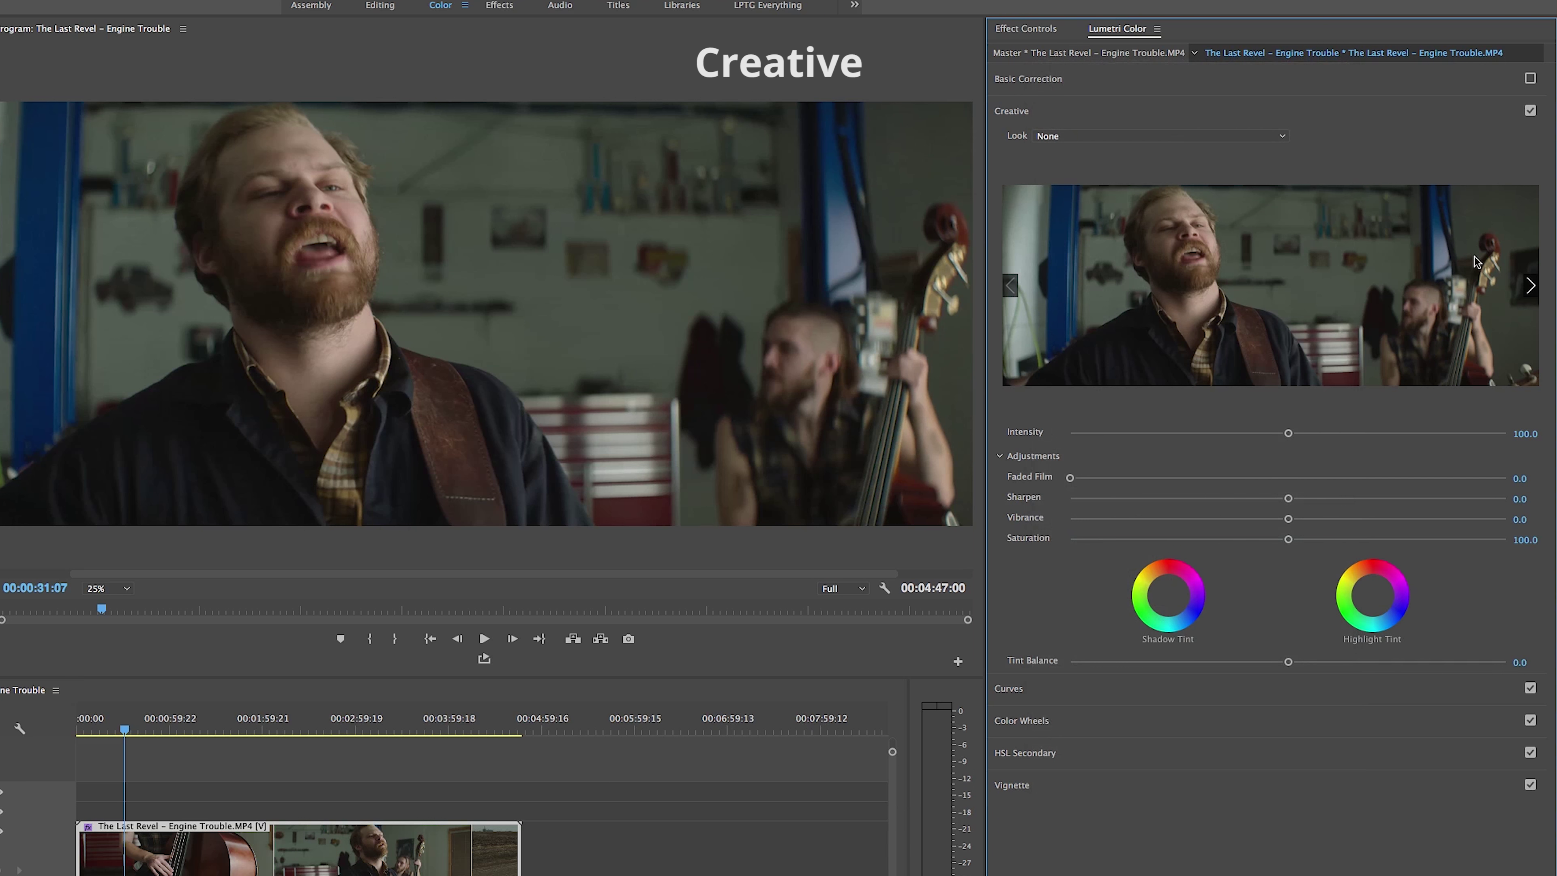
left_click(1529, 286)
left_click(1530, 285)
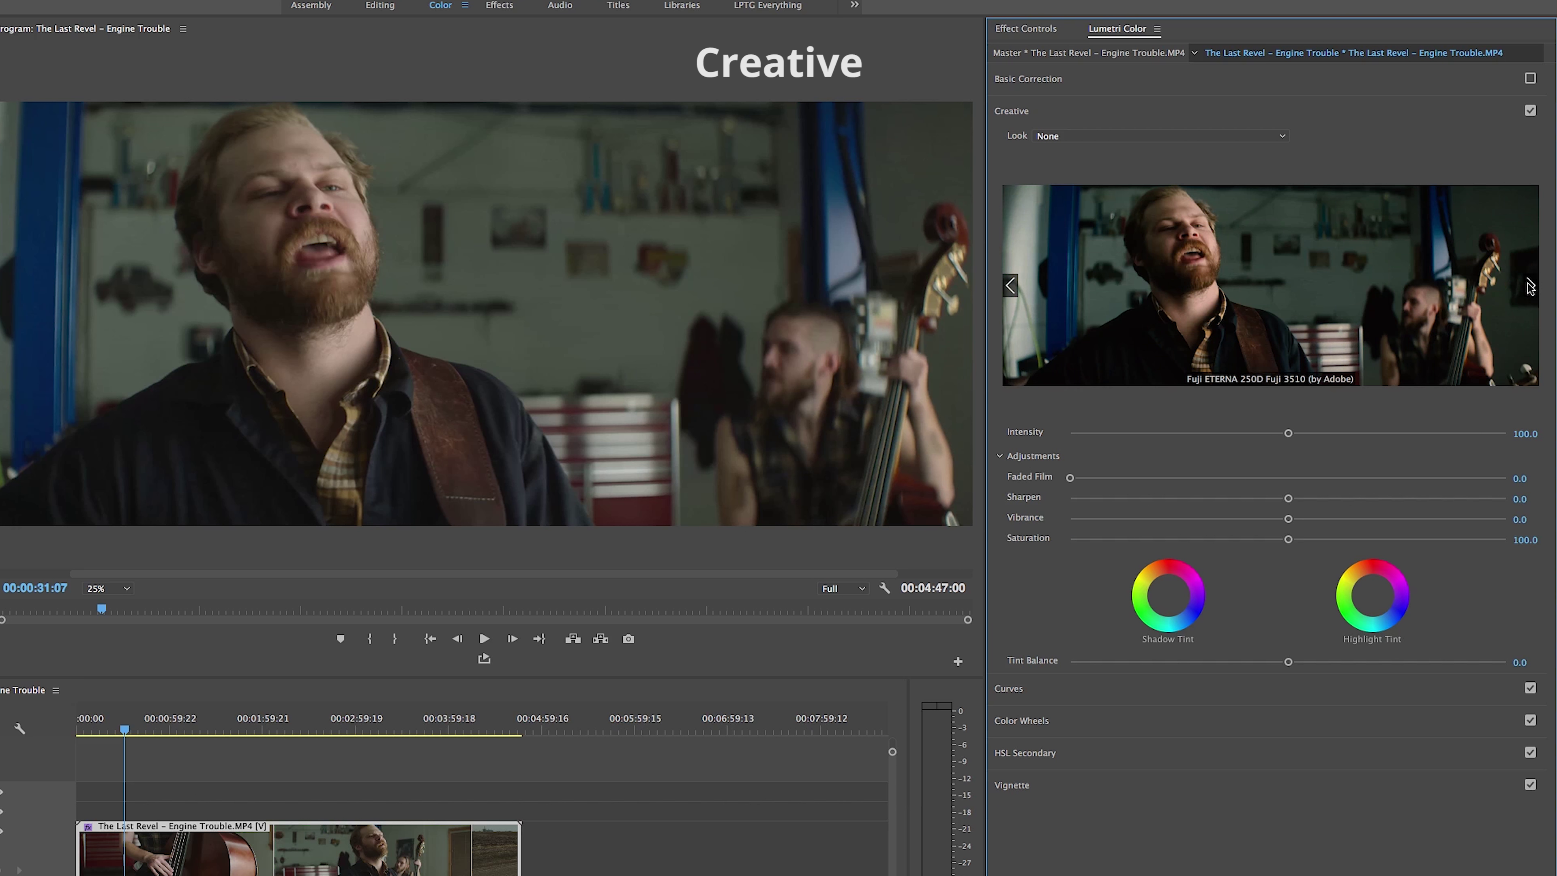
left_click(1530, 286)
left_click(1530, 285)
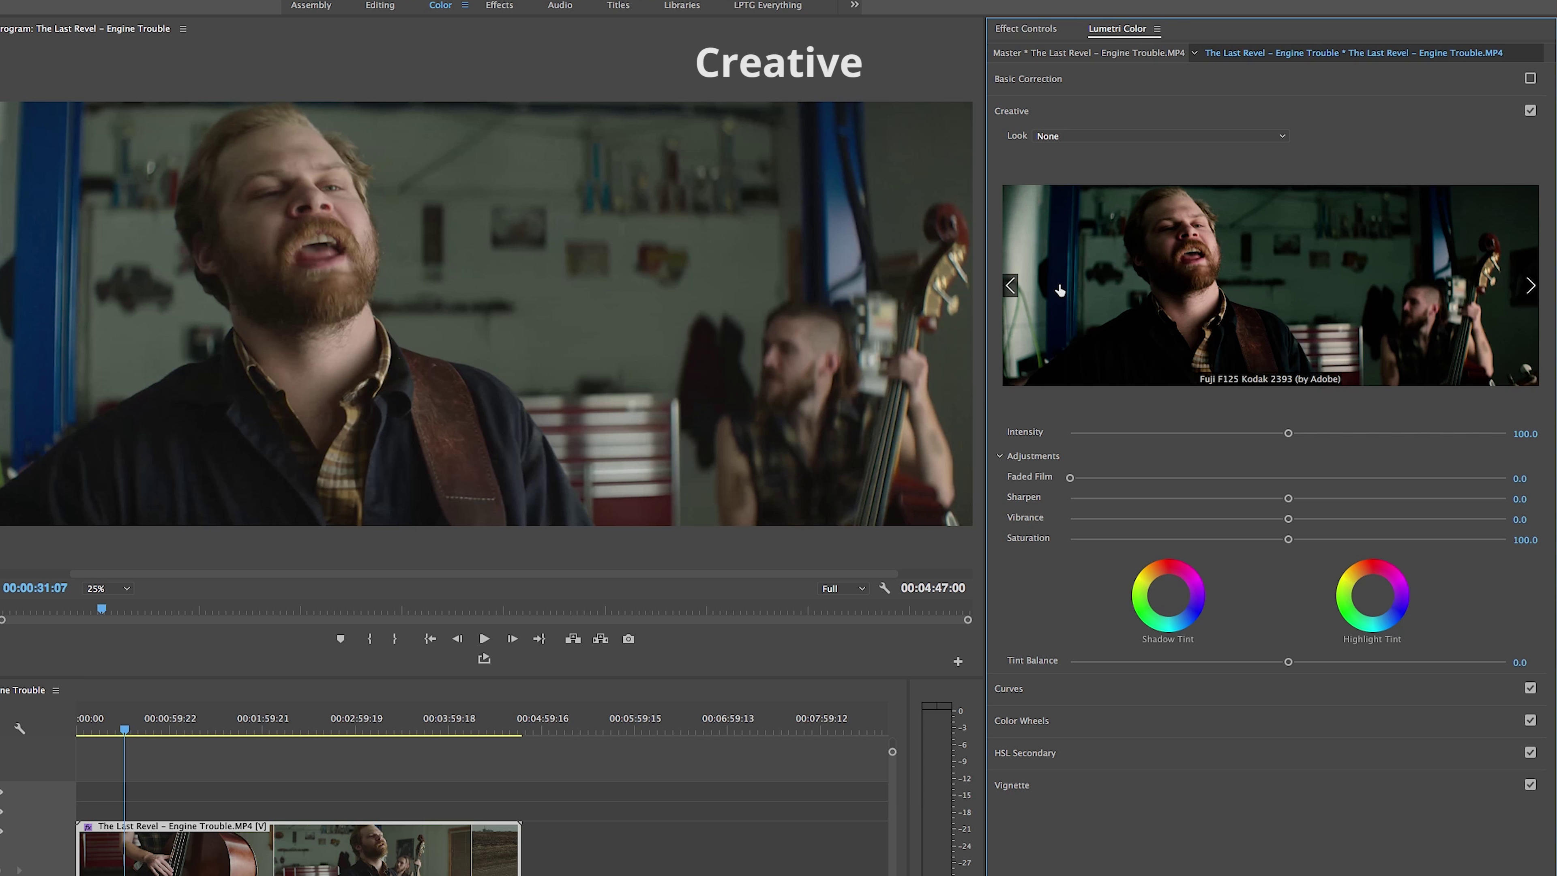
left_click(1011, 286)
left_click(1268, 291)
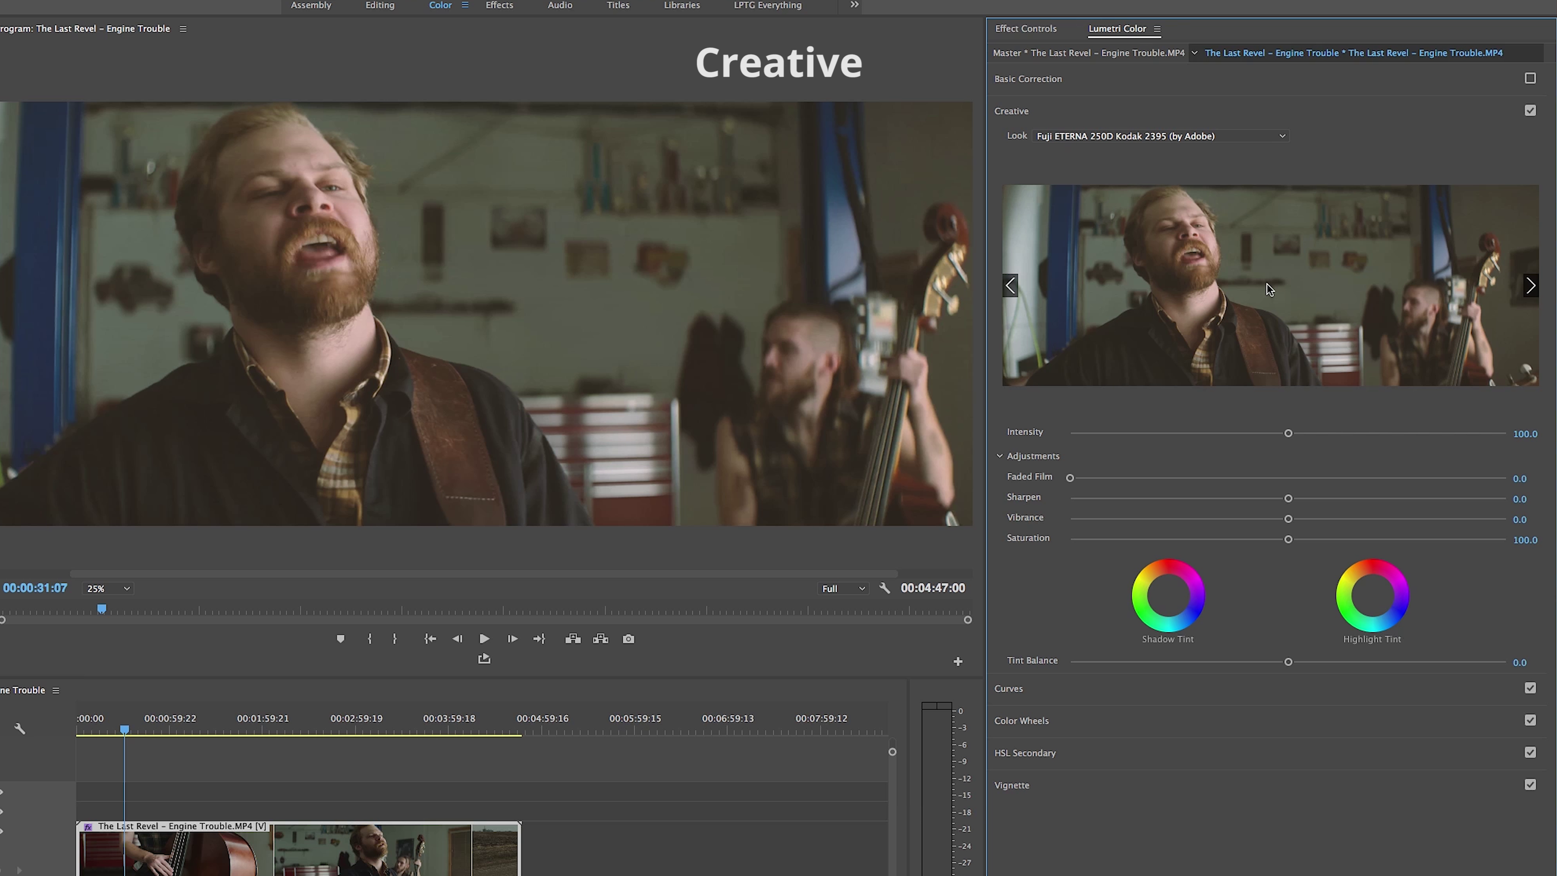
Browse further looks and apply Monochrome Kodak 5218 Kodak 2395 instead.
left_click(1530, 286)
left_click(1530, 286)
left_click(1530, 285)
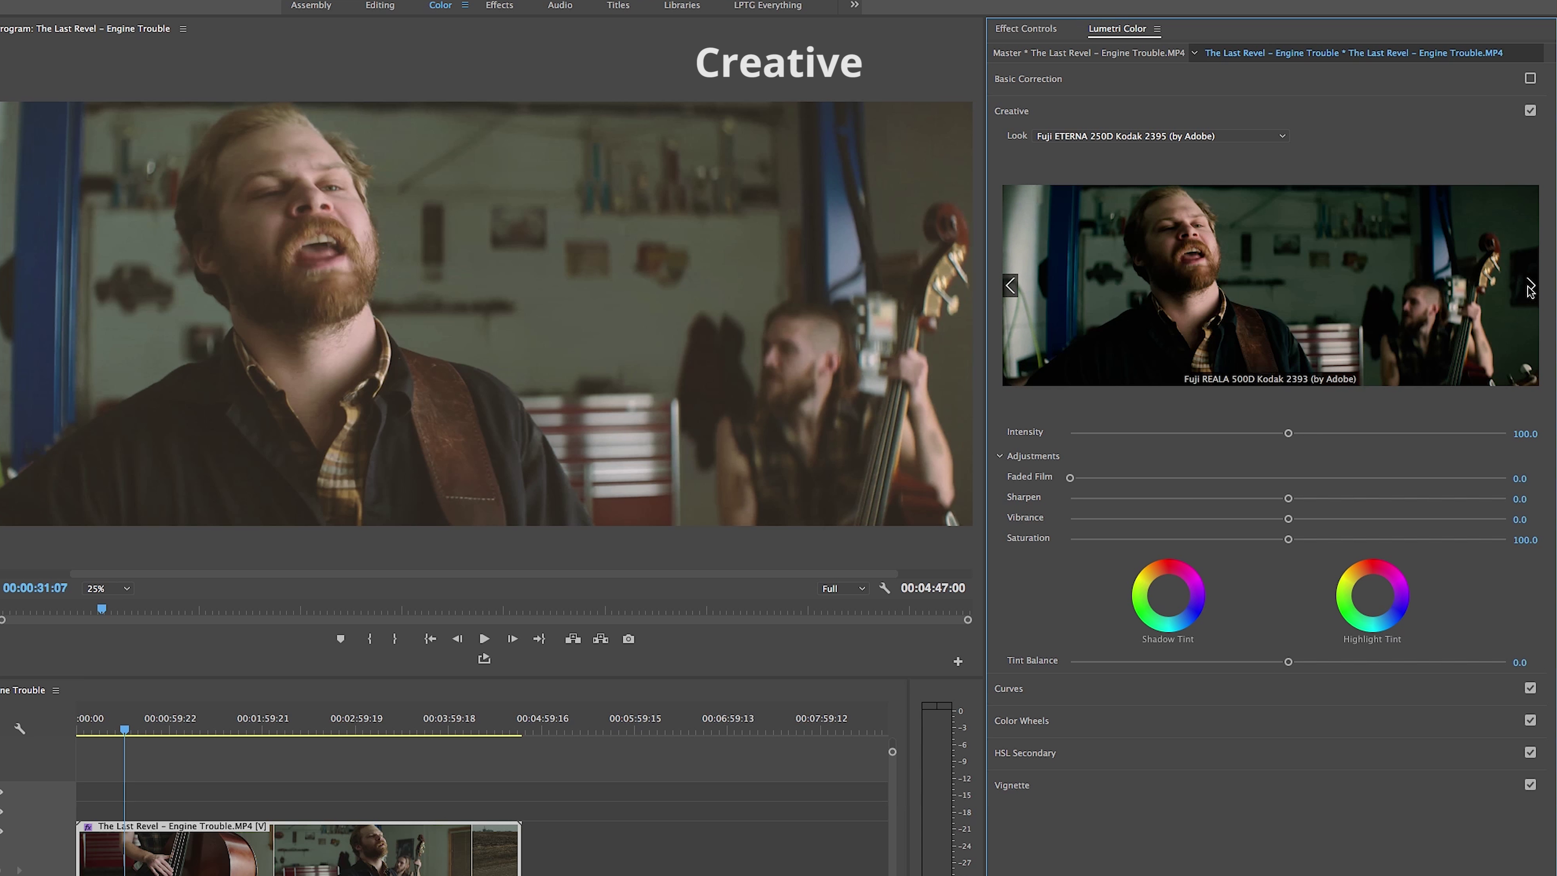
left_click(1529, 286)
left_click(1529, 286)
left_click(1530, 286)
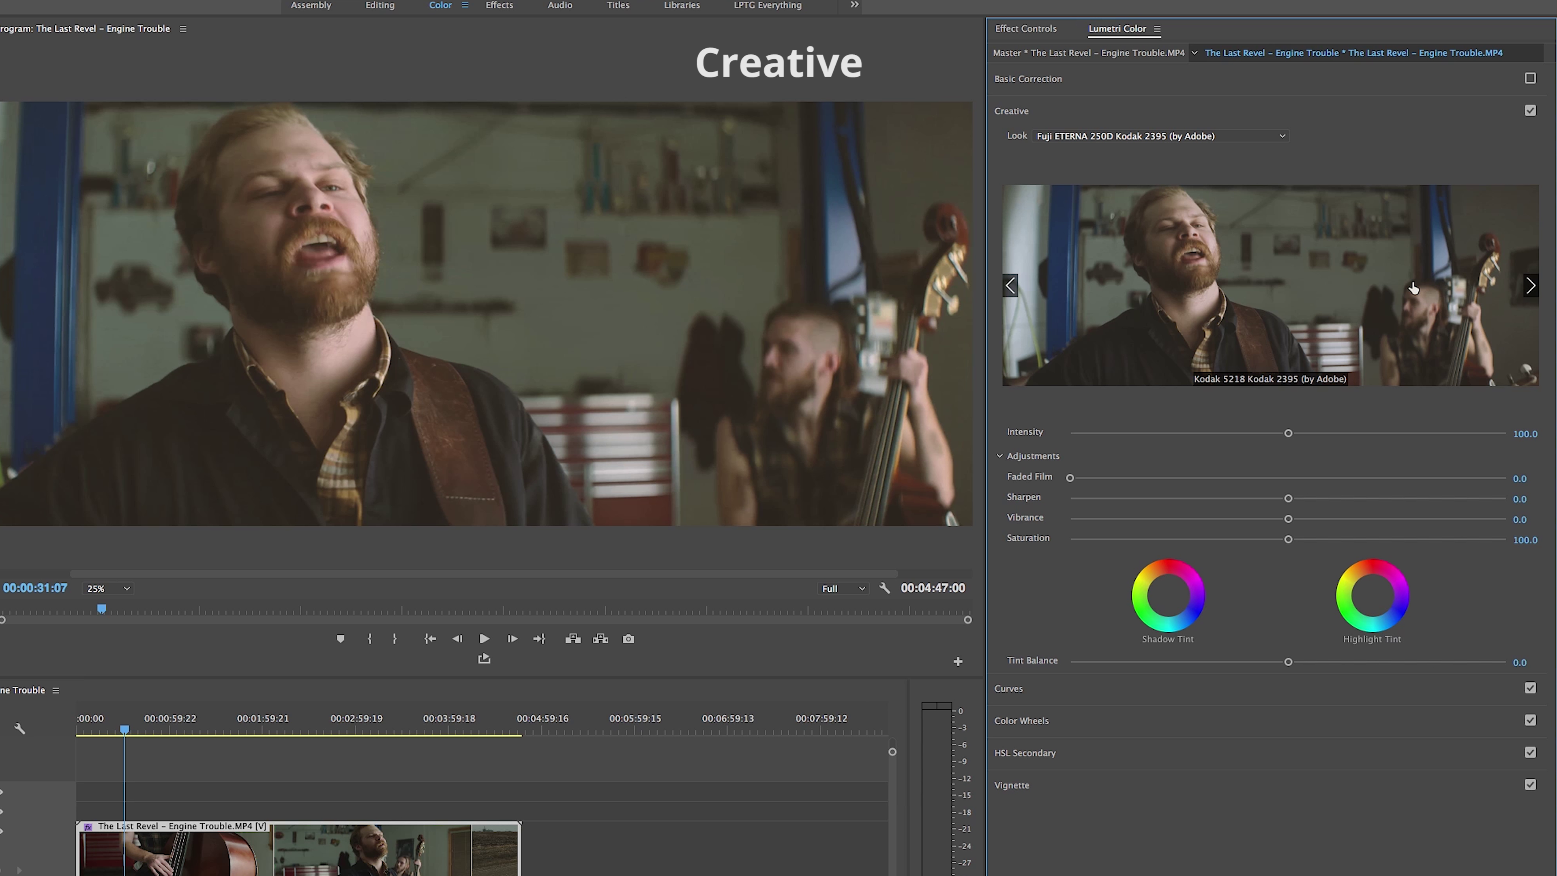
left_click(1413, 289)
left_click(1530, 286)
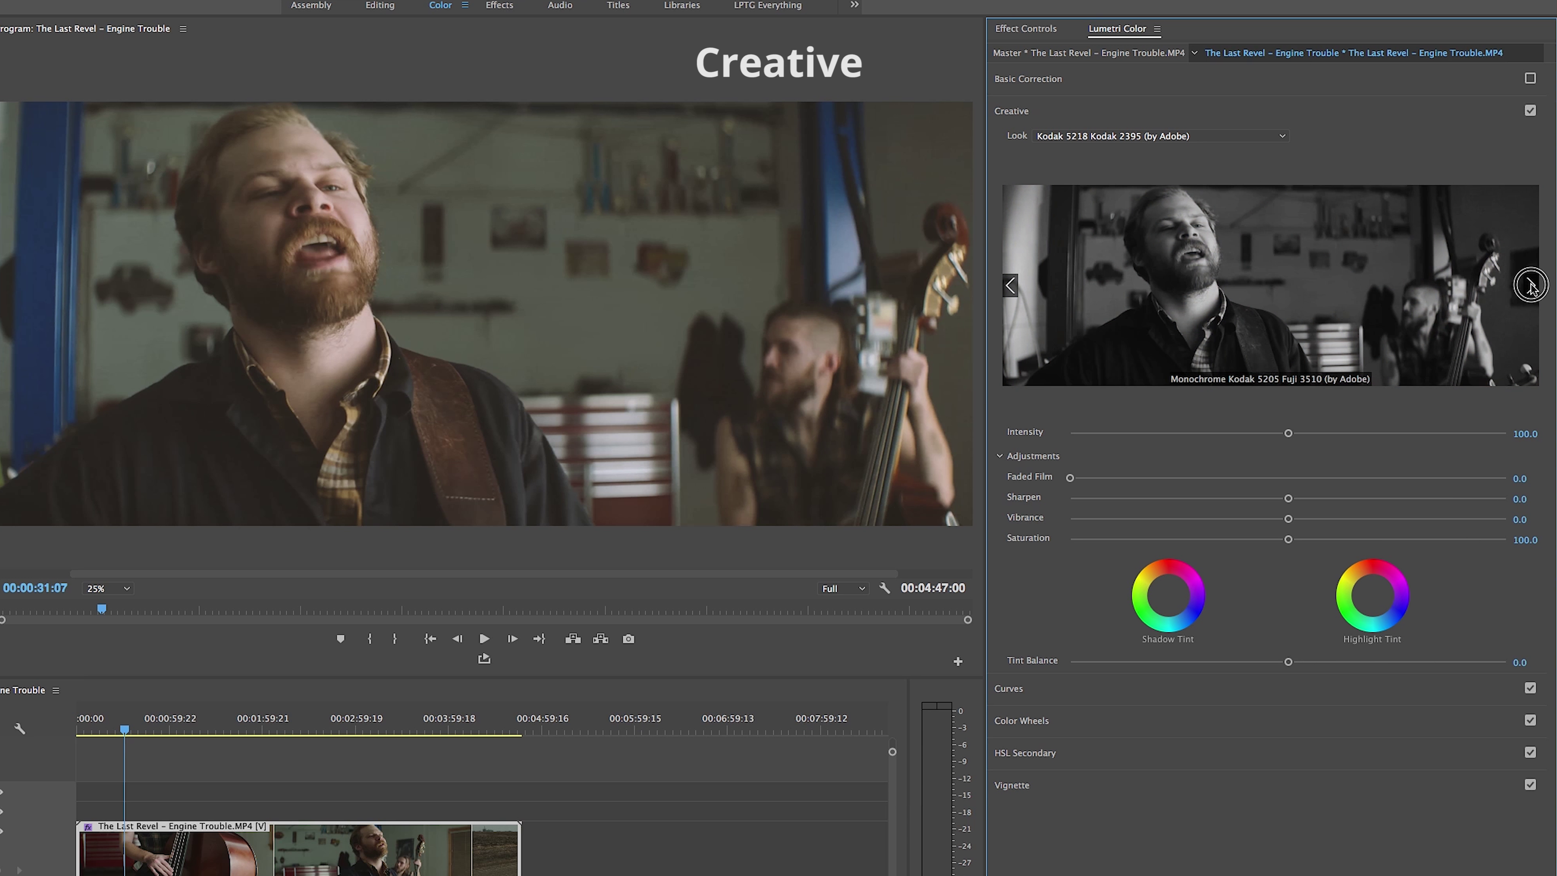
left_click(1457, 286)
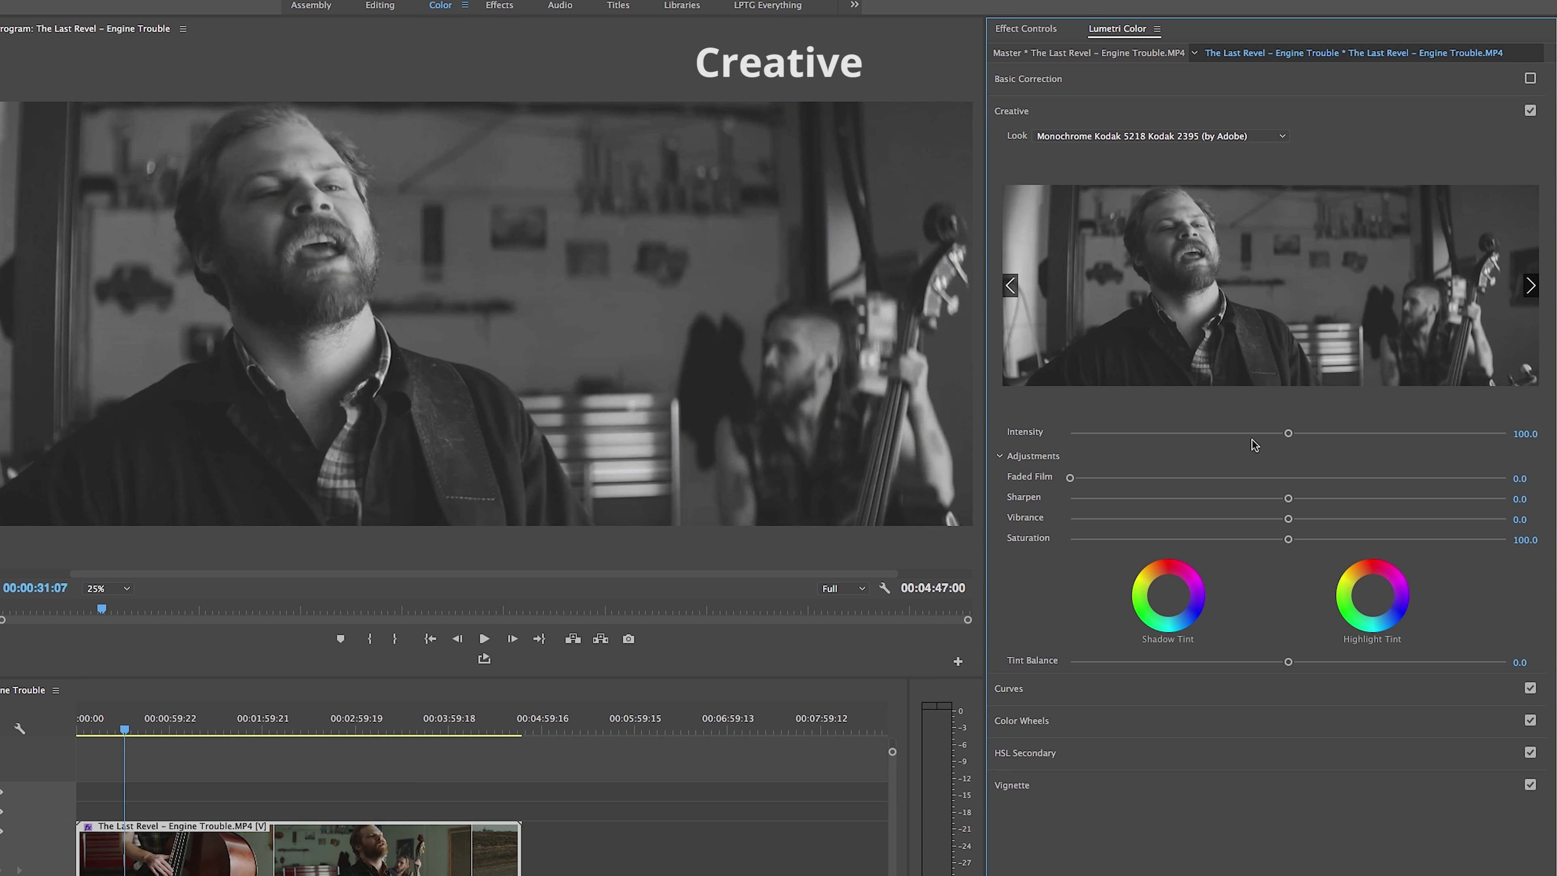
Lower the look's intensity, add faded film, sharpen to 13.2, then switch Creative off.
left_click_drag(1289, 437, 1263, 460)
left_click_drag(1071, 477, 1154, 477)
left_click_drag(1287, 499, 1352, 540)
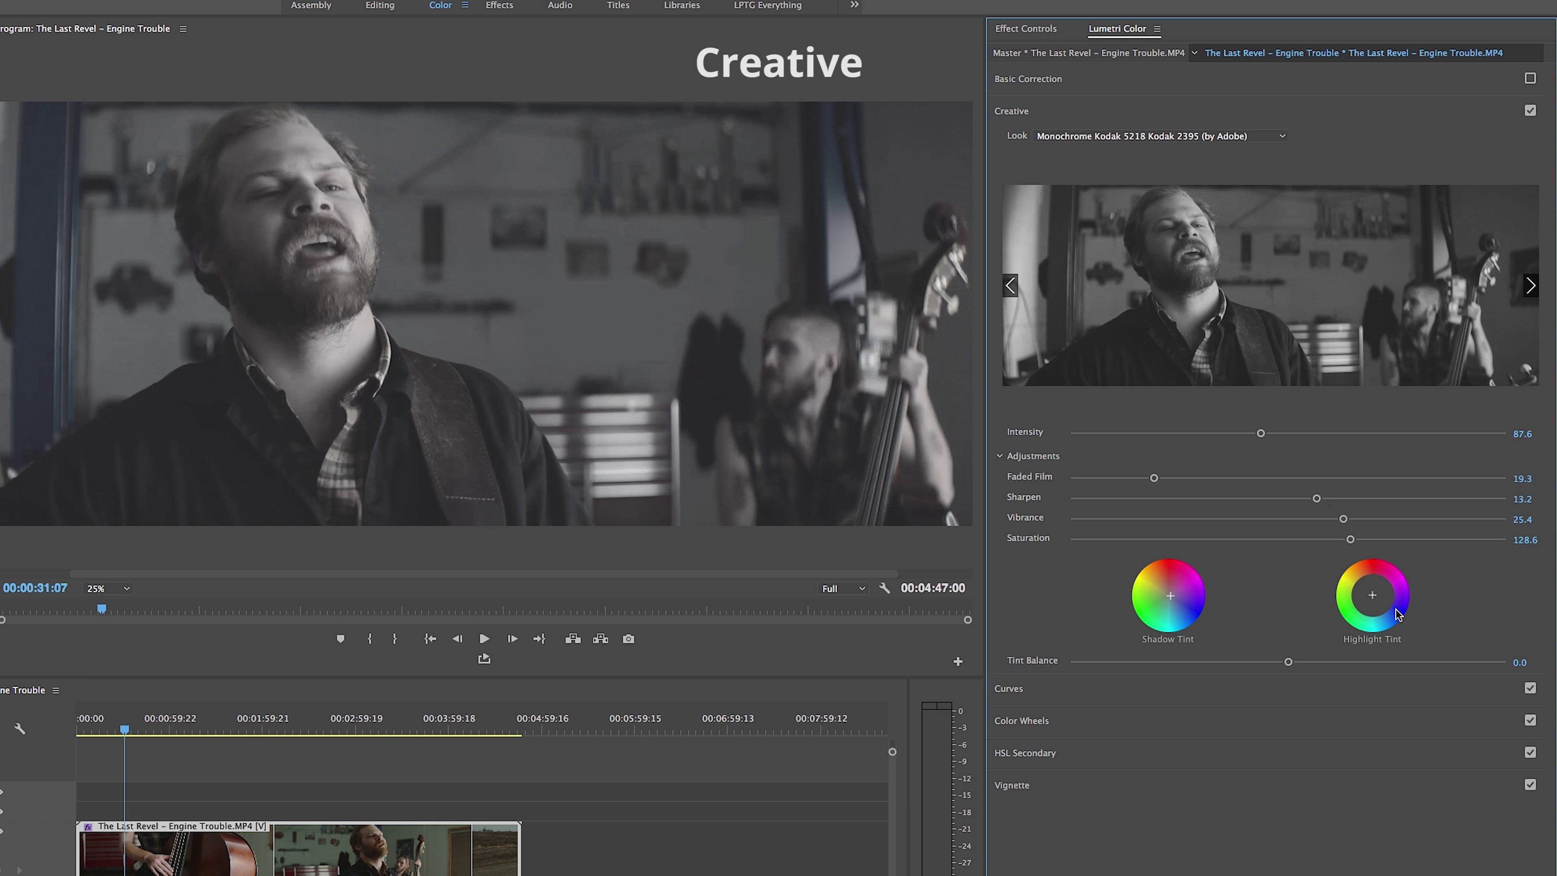
left_click(1530, 111)
Check the red, green and blue curves, then shape an S-curve on the overall RGB curve.
left_click(1505, 143)
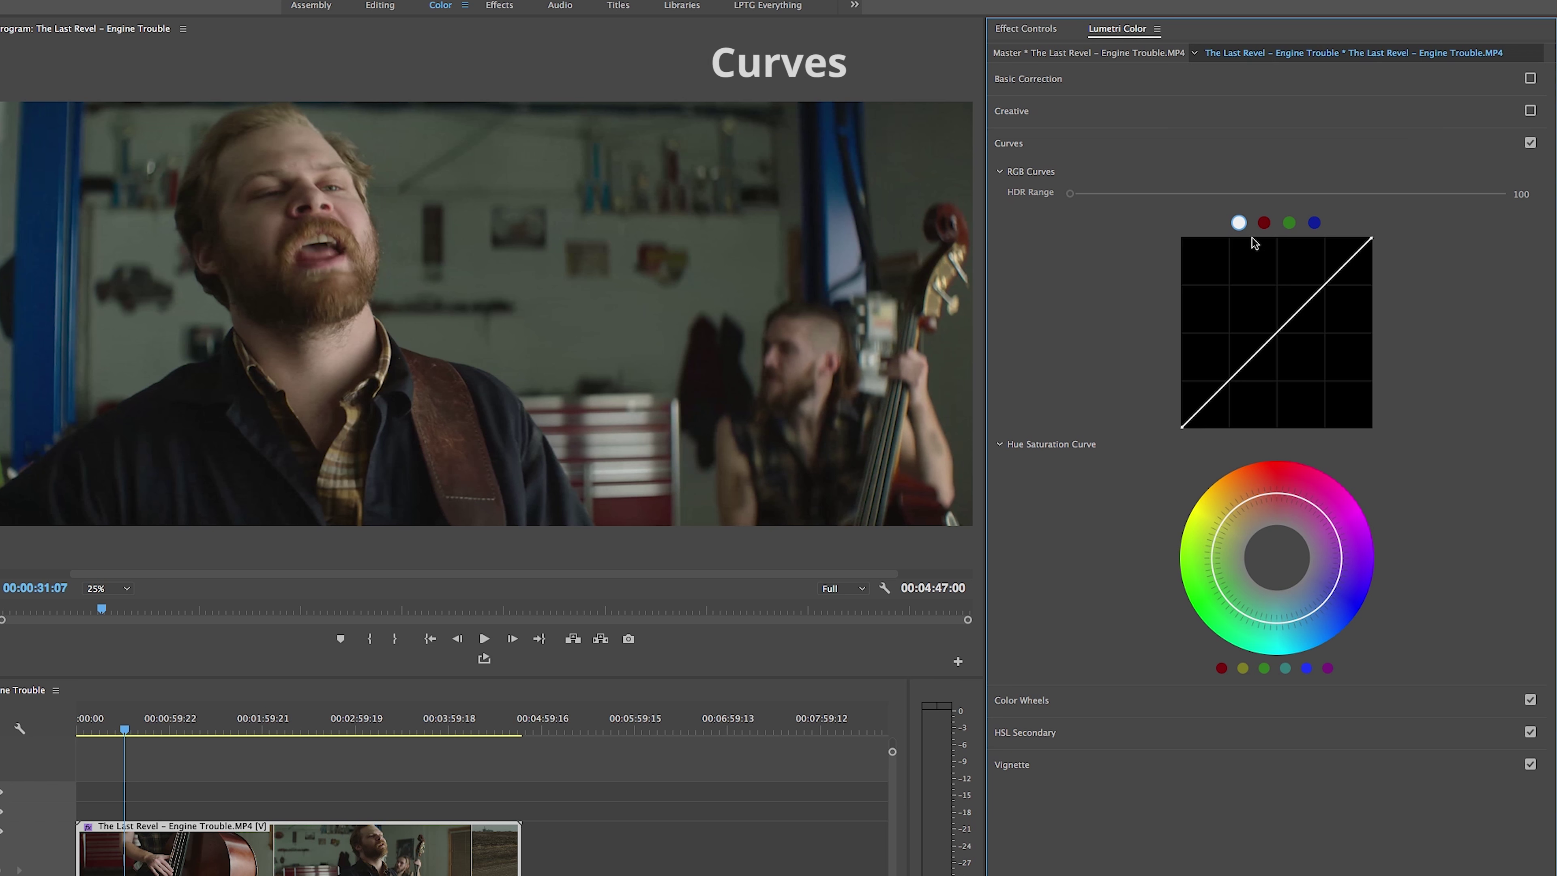
left_click(1264, 223)
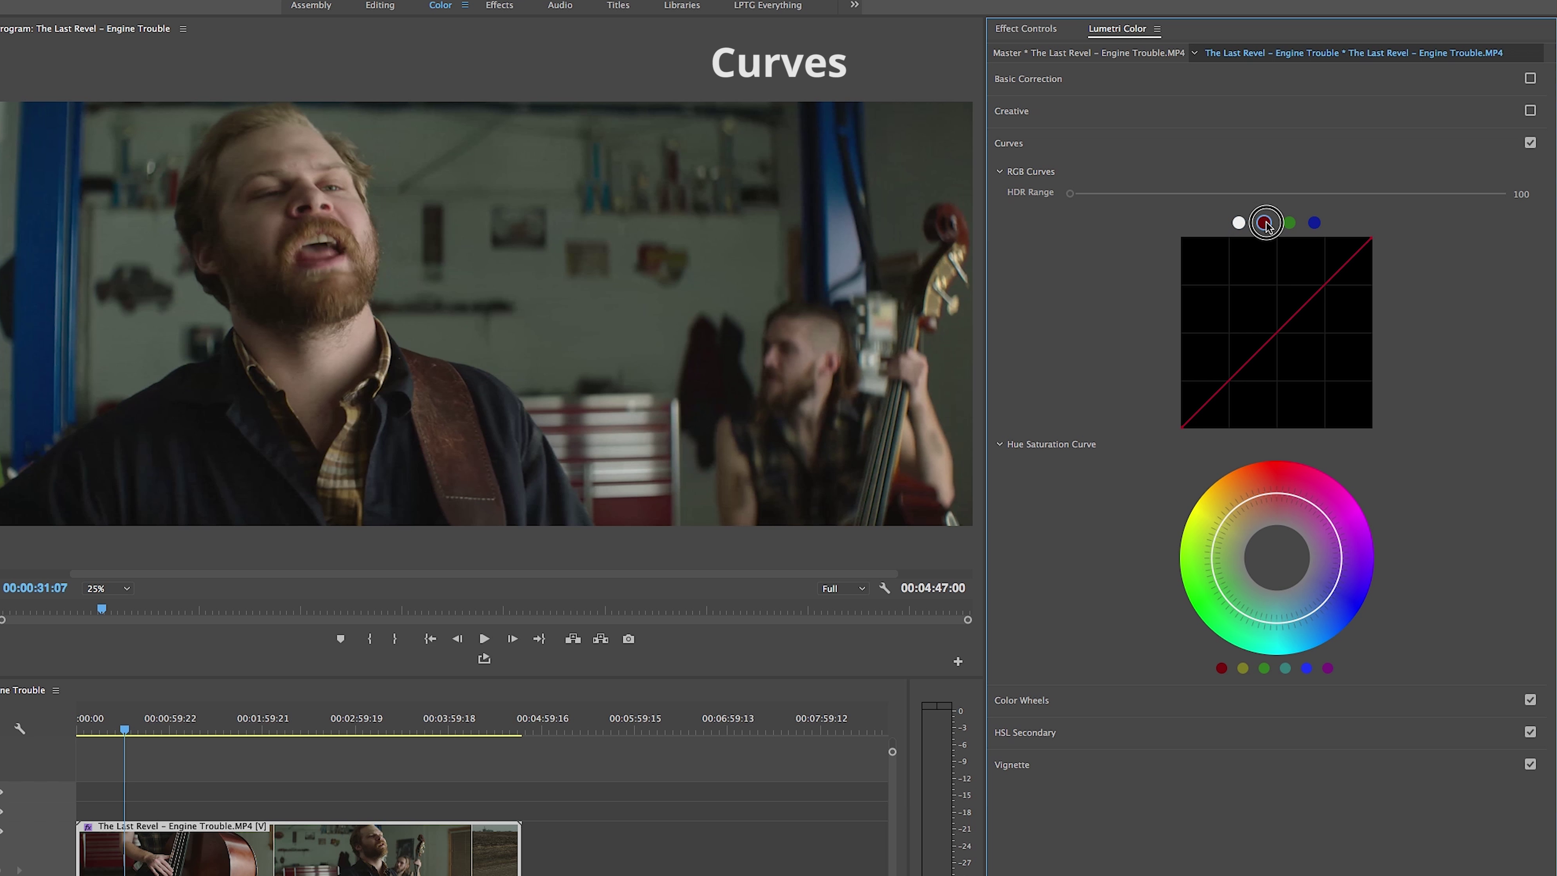
left_click(1289, 223)
left_click(1314, 224)
left_click(1239, 224)
left_click_drag(1233, 375, 1232, 390)
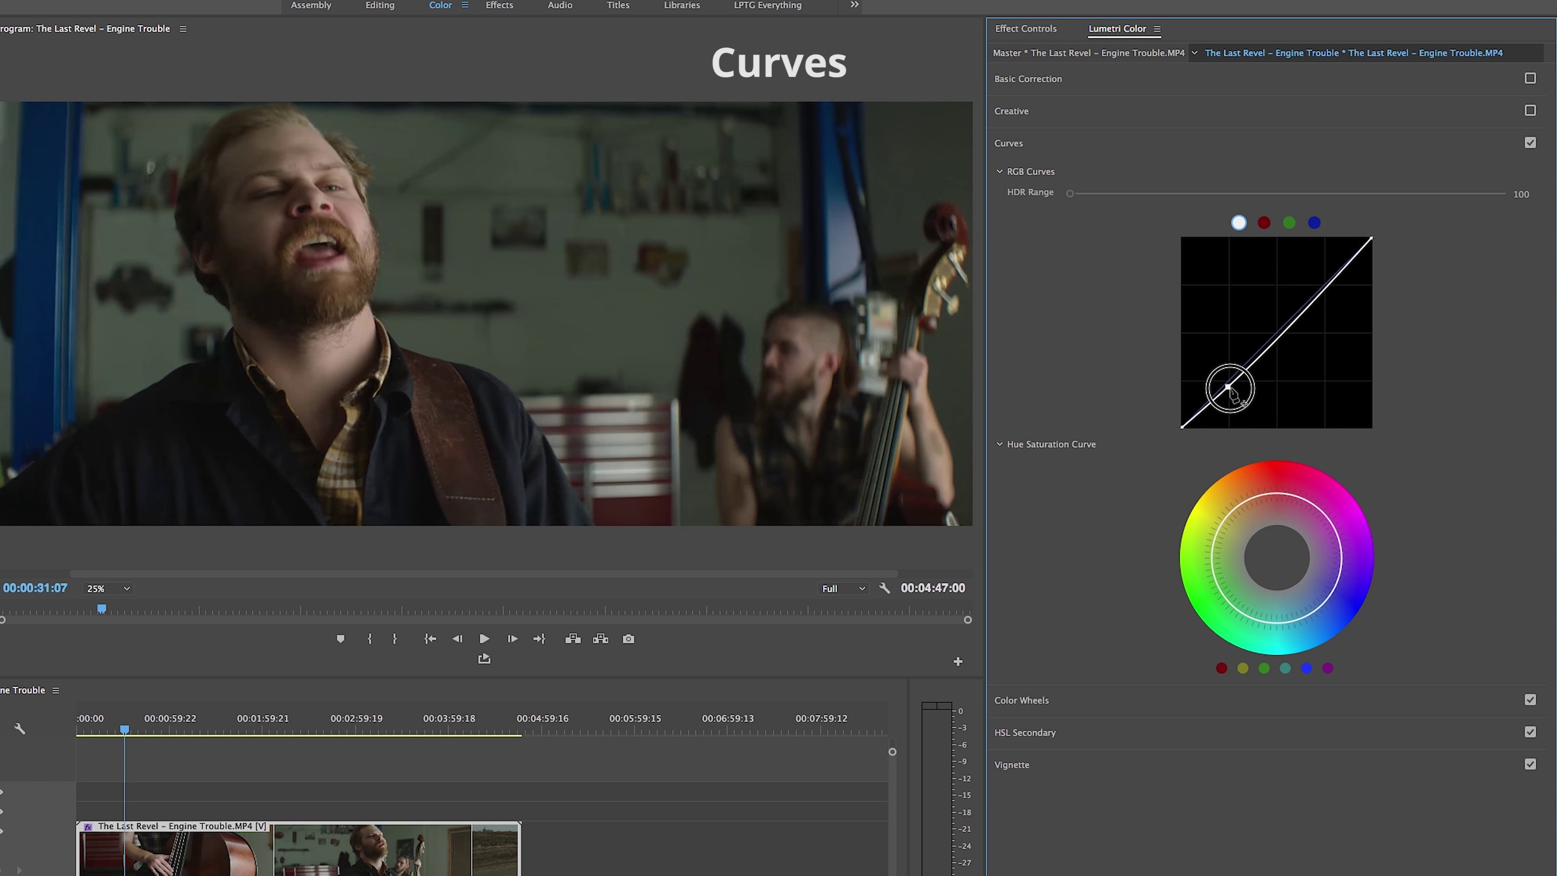
left_click_drag(1308, 300, 1309, 293)
left_click_drag(1234, 390, 1230, 382)
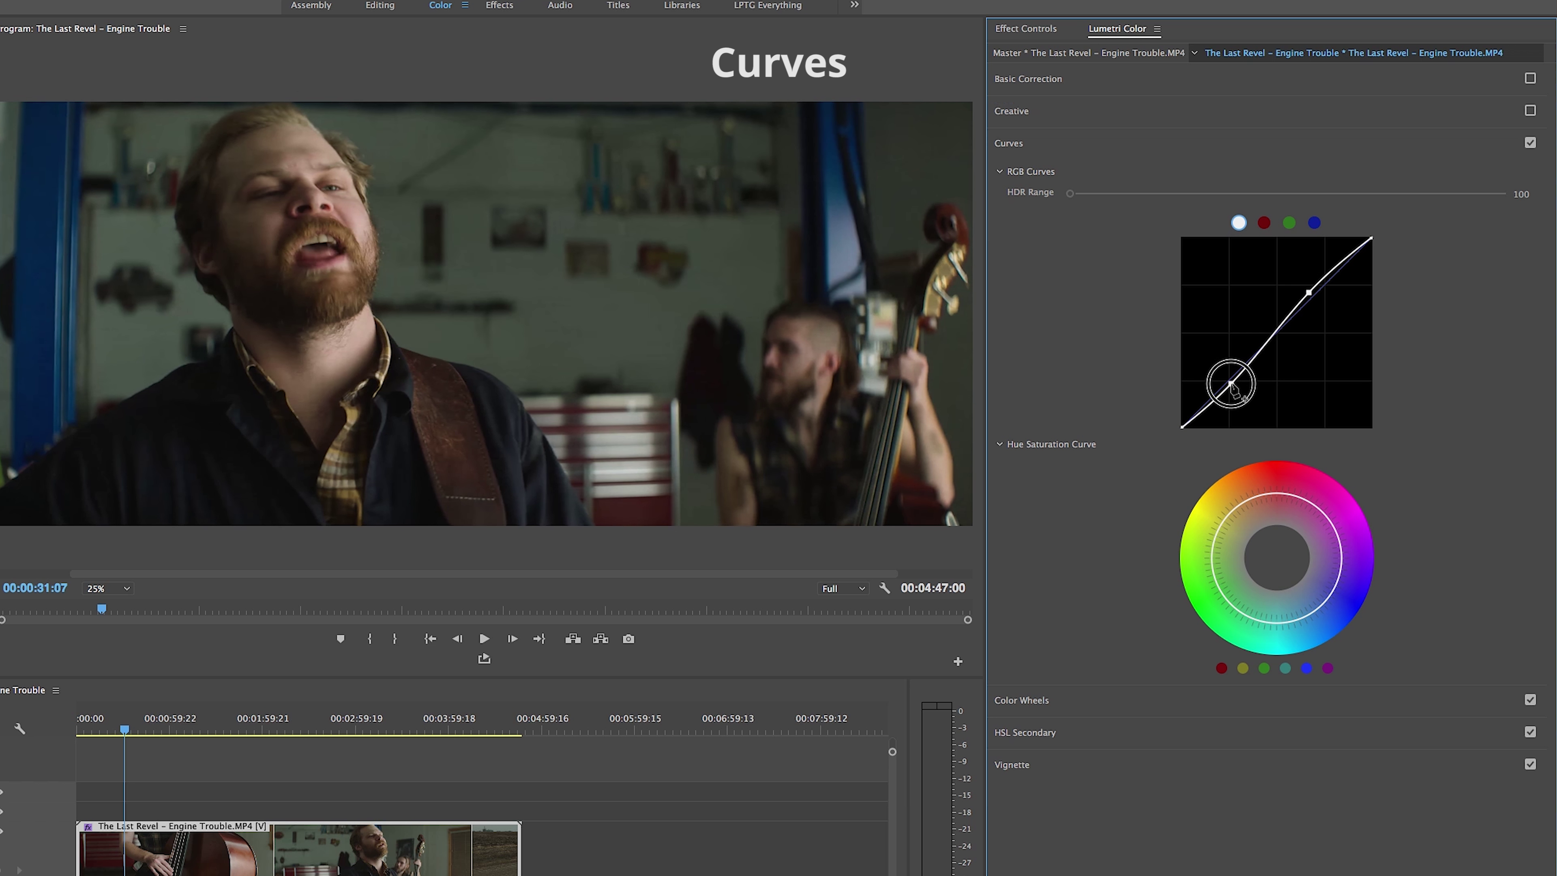
Desaturate two hue ranges on the Hue Saturation curve, then switch Curves off.
left_click(1216, 570)
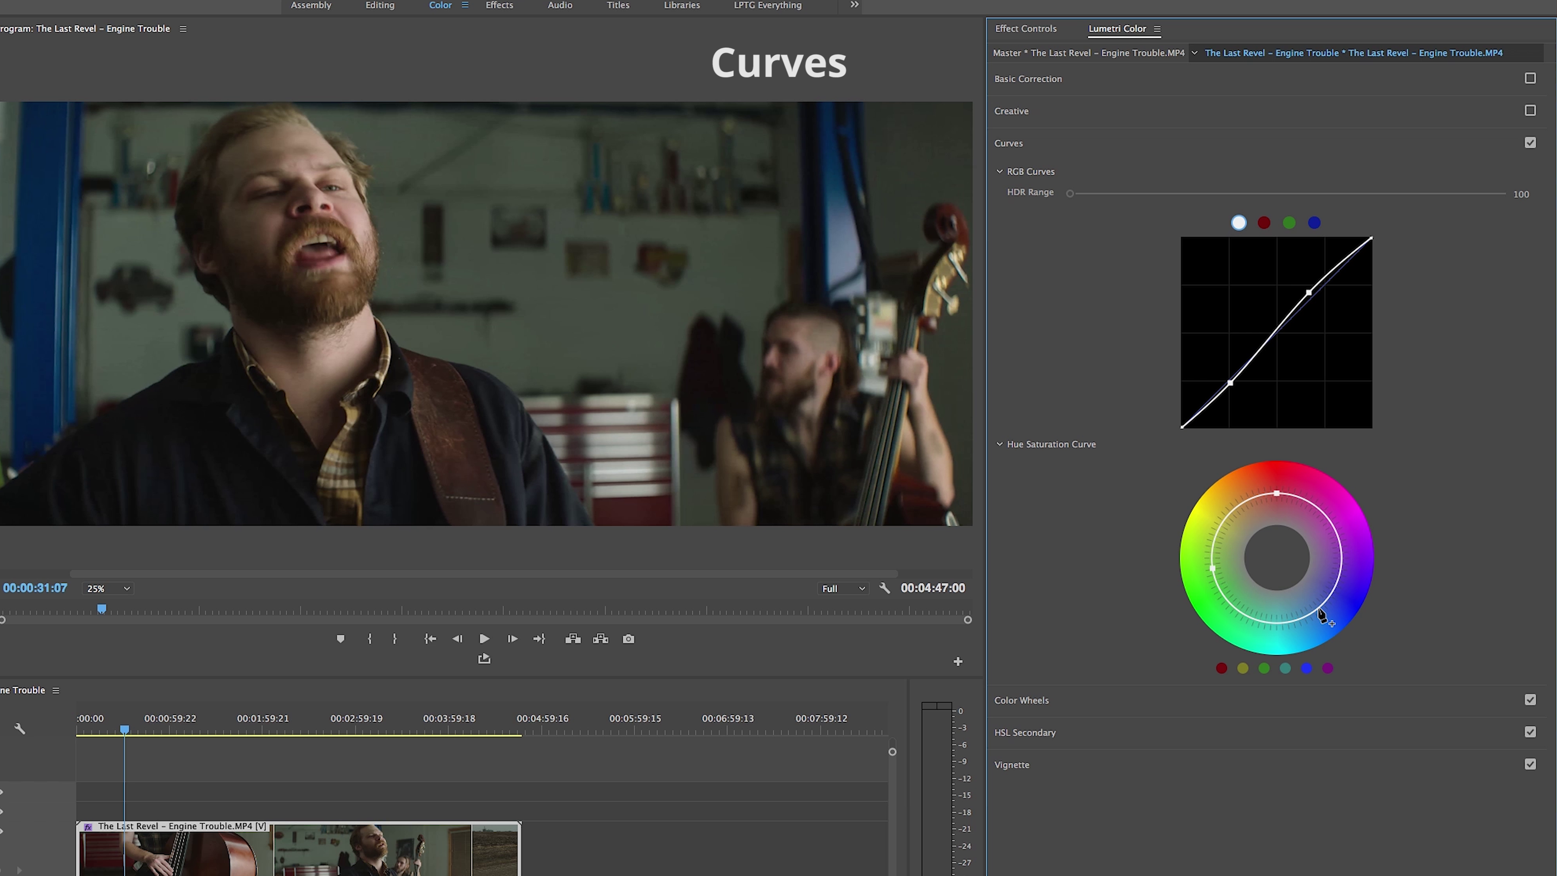
left_click_drag(1213, 569, 1228, 569)
left_click_drag(1343, 552, 1316, 557)
left_click(1529, 143)
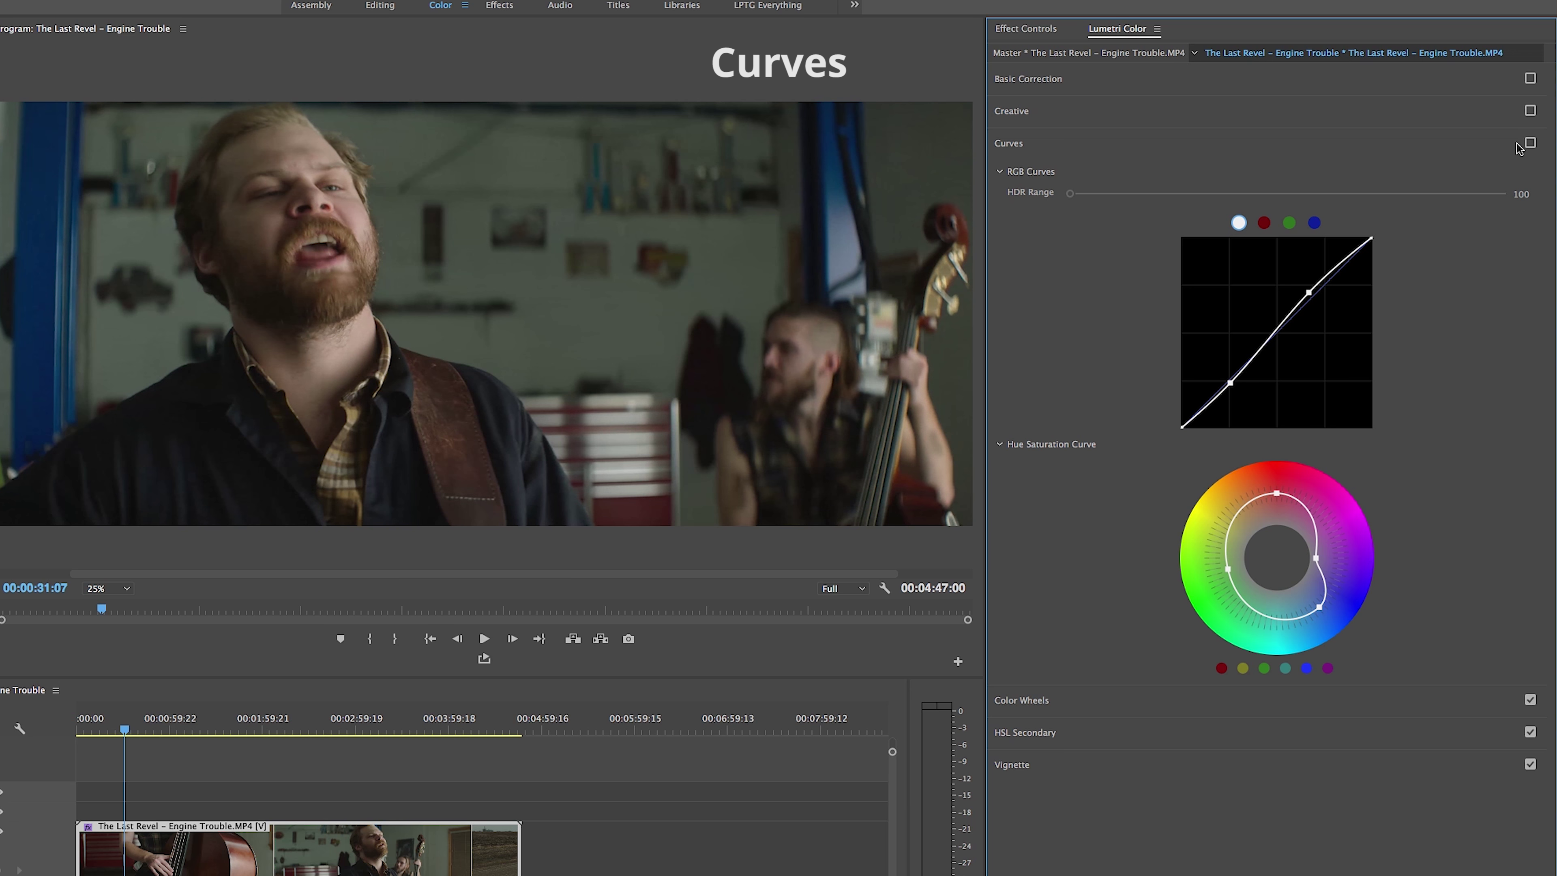
left_click(1508, 144)
left_click(1474, 174)
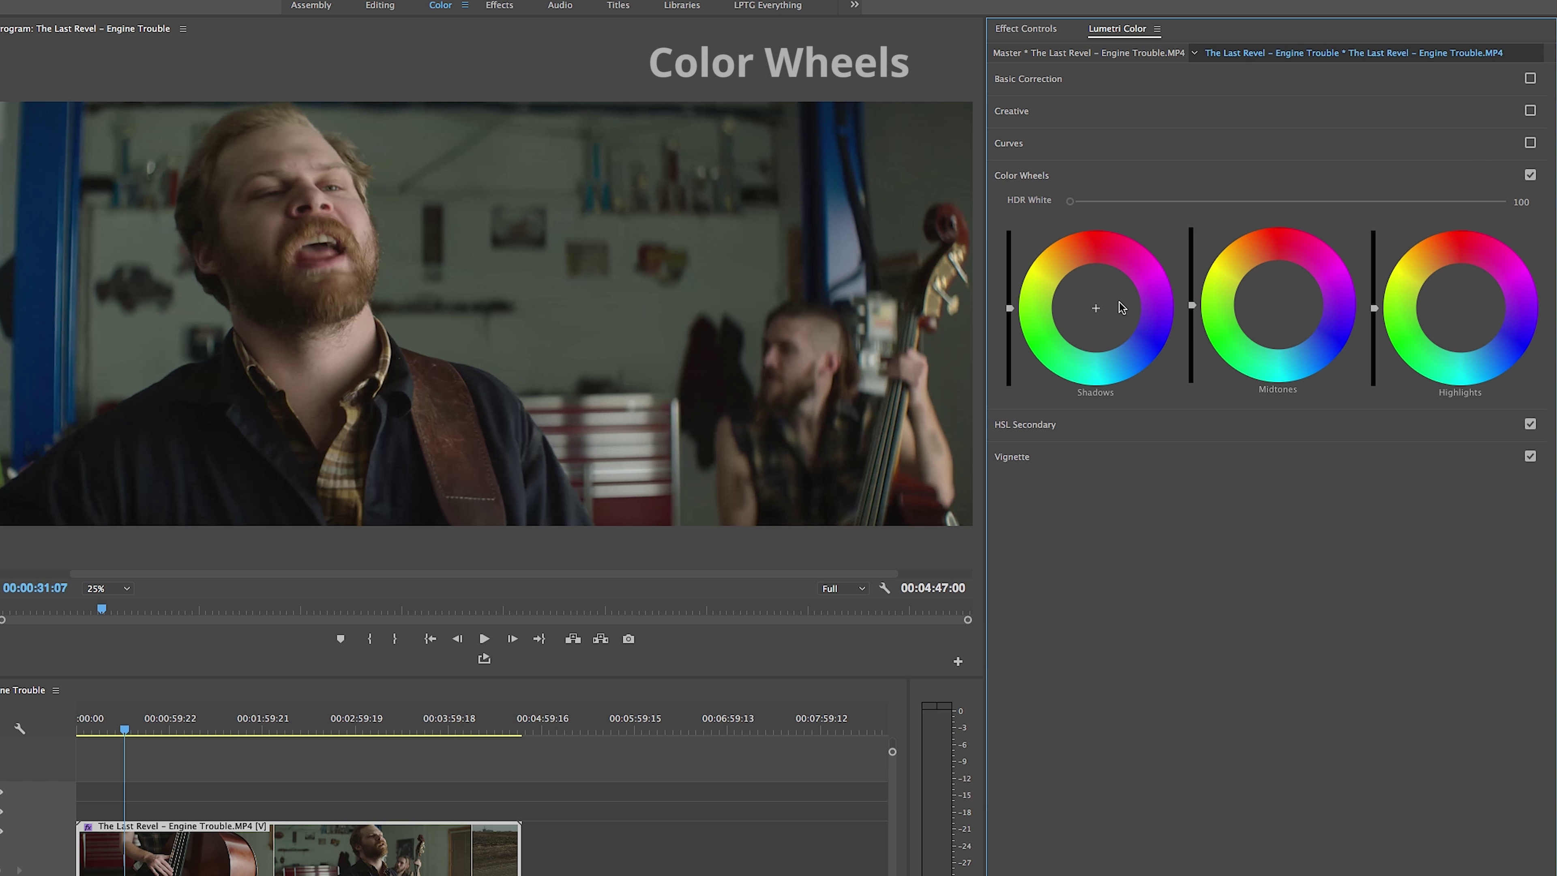
Nudge all three wheel tints, brighten highlights and midtones, darken shadows, then disable Color Wheels.
left_click_drag(1097, 314, 1103, 316)
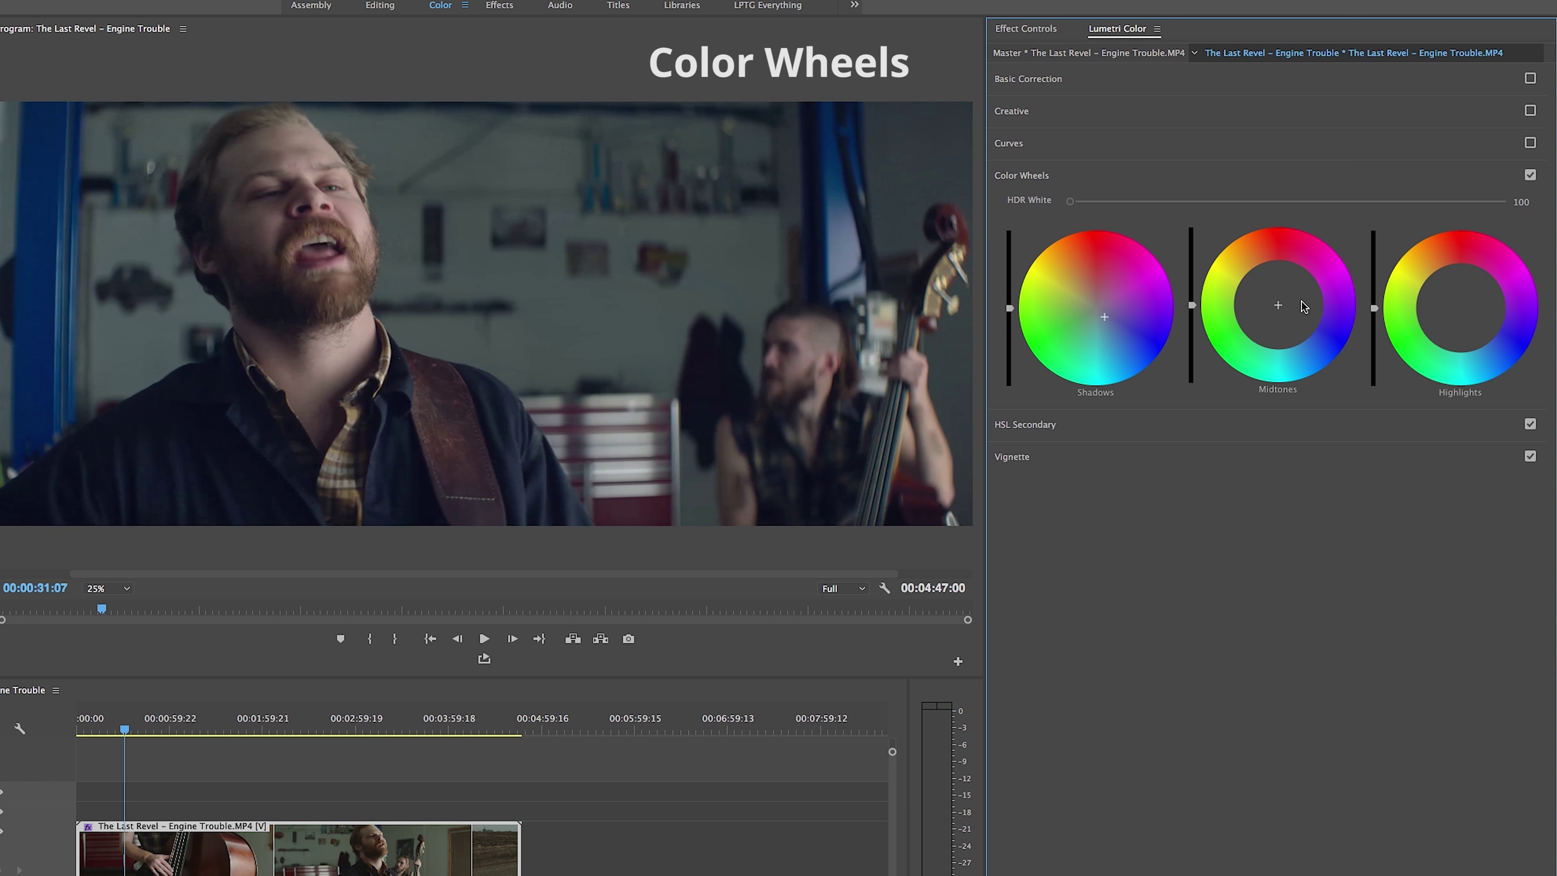
left_click_drag(1278, 305, 1272, 293)
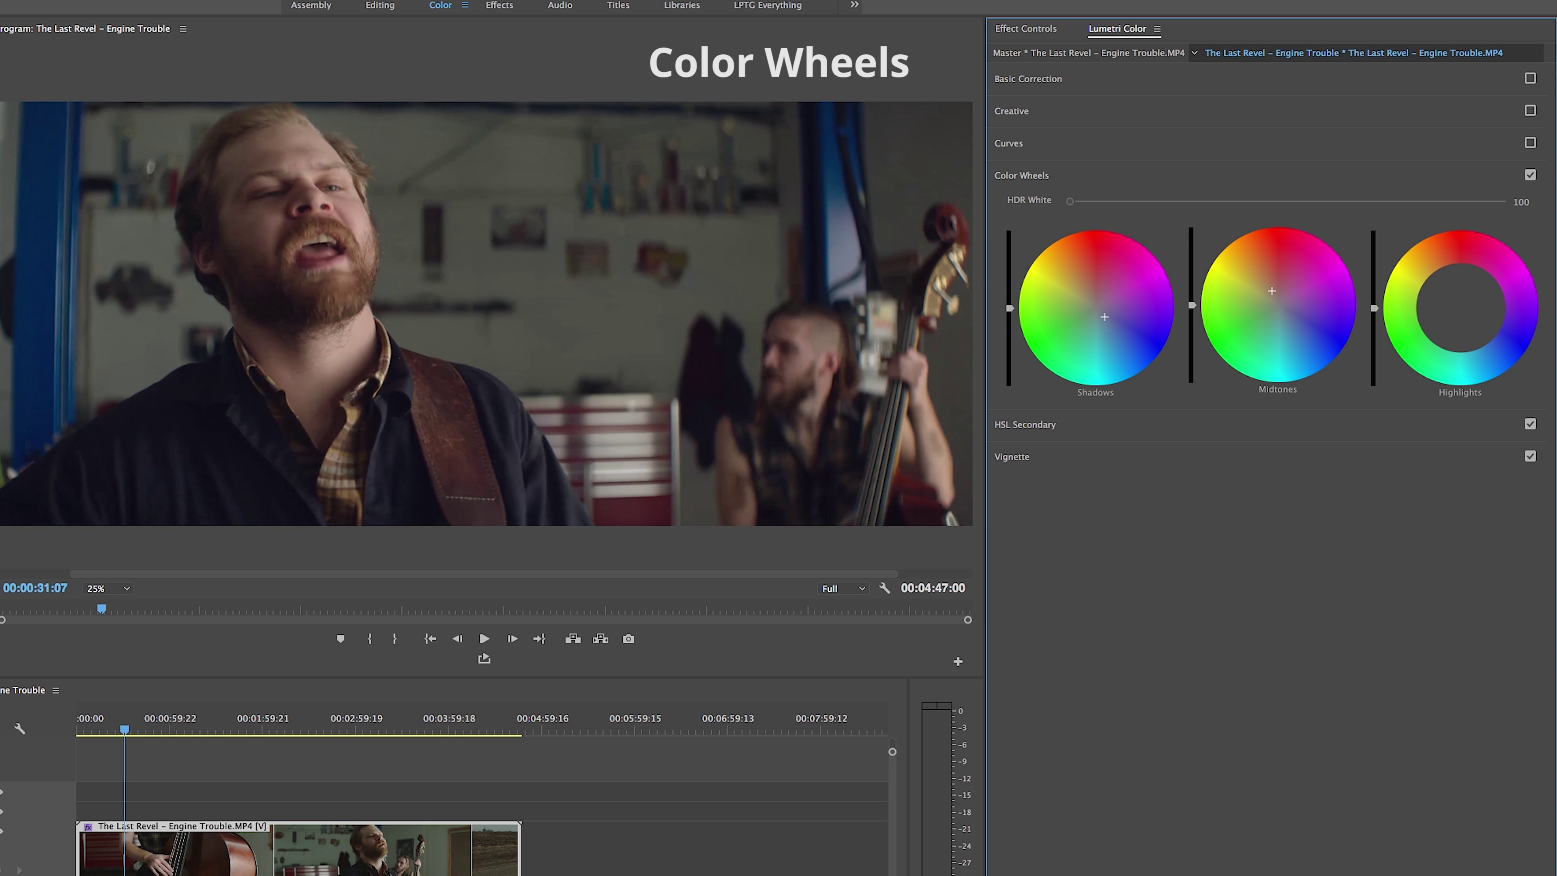
left_click_drag(1460, 308, 1462, 301)
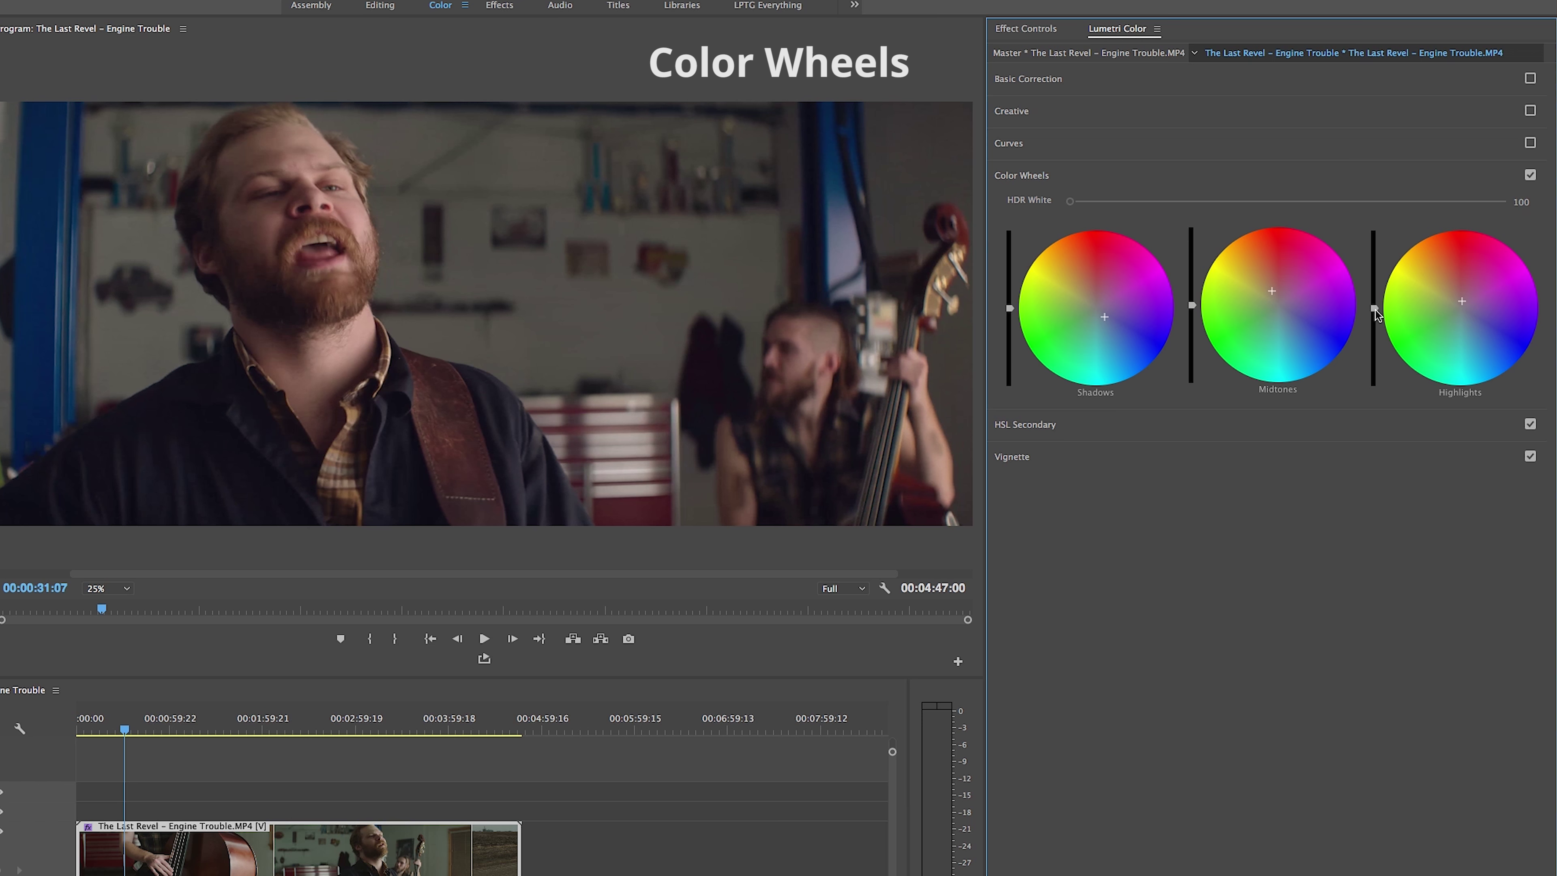
mouse_move(1374, 298)
left_mouse_down()
mouse_move(1374, 231)
mouse_move(1374, 315)
mouse_move(1374, 270)
left_mouse_up()
left_click_drag(1192, 288, 1192, 259)
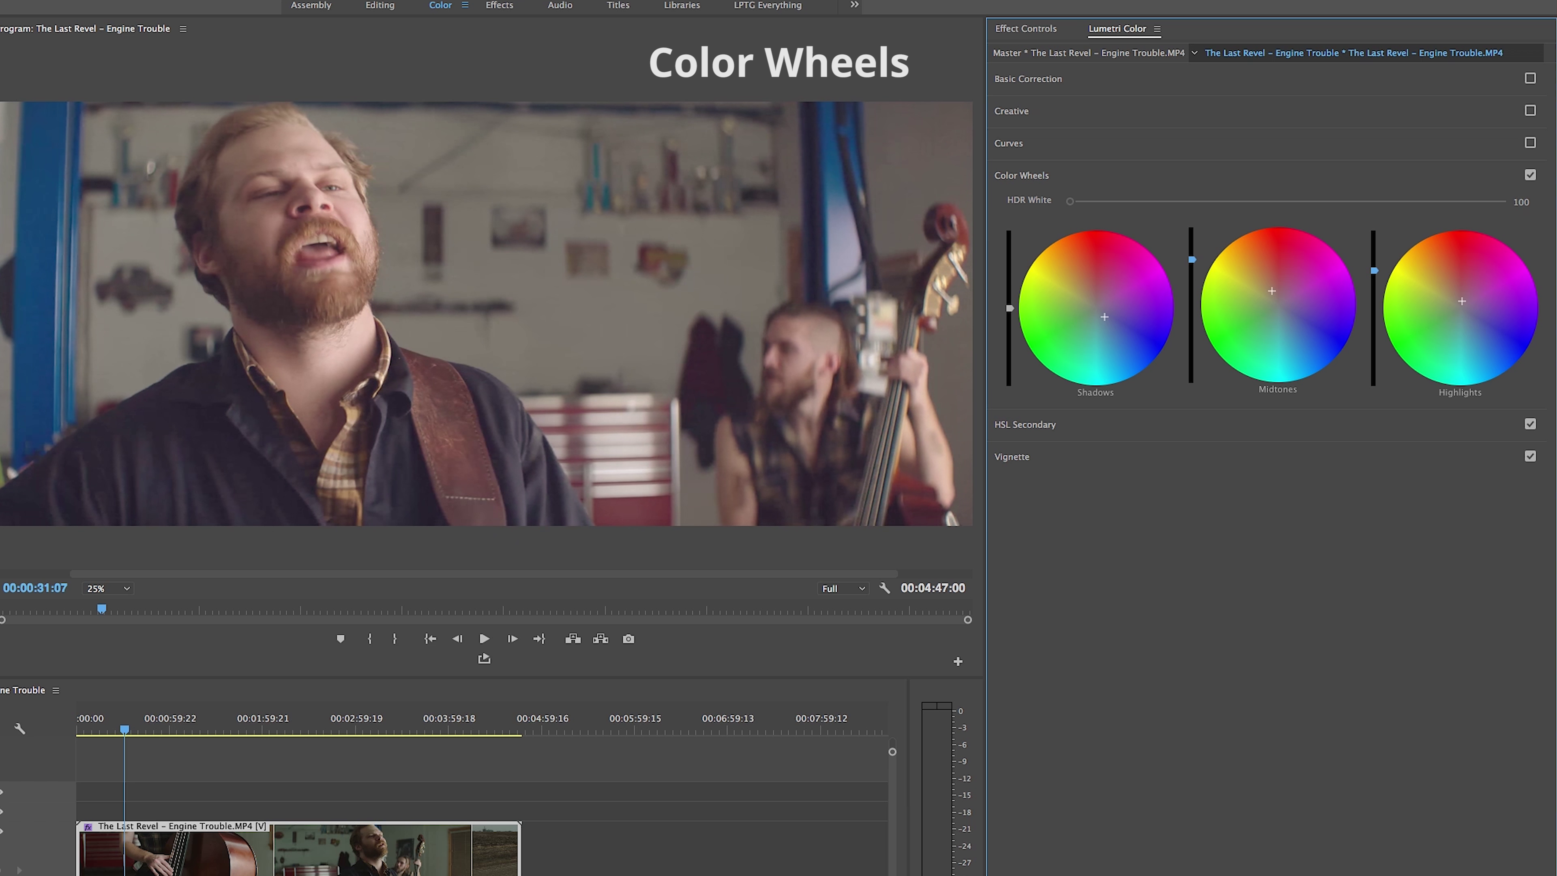
left_click_drag(1010, 307, 1009, 322)
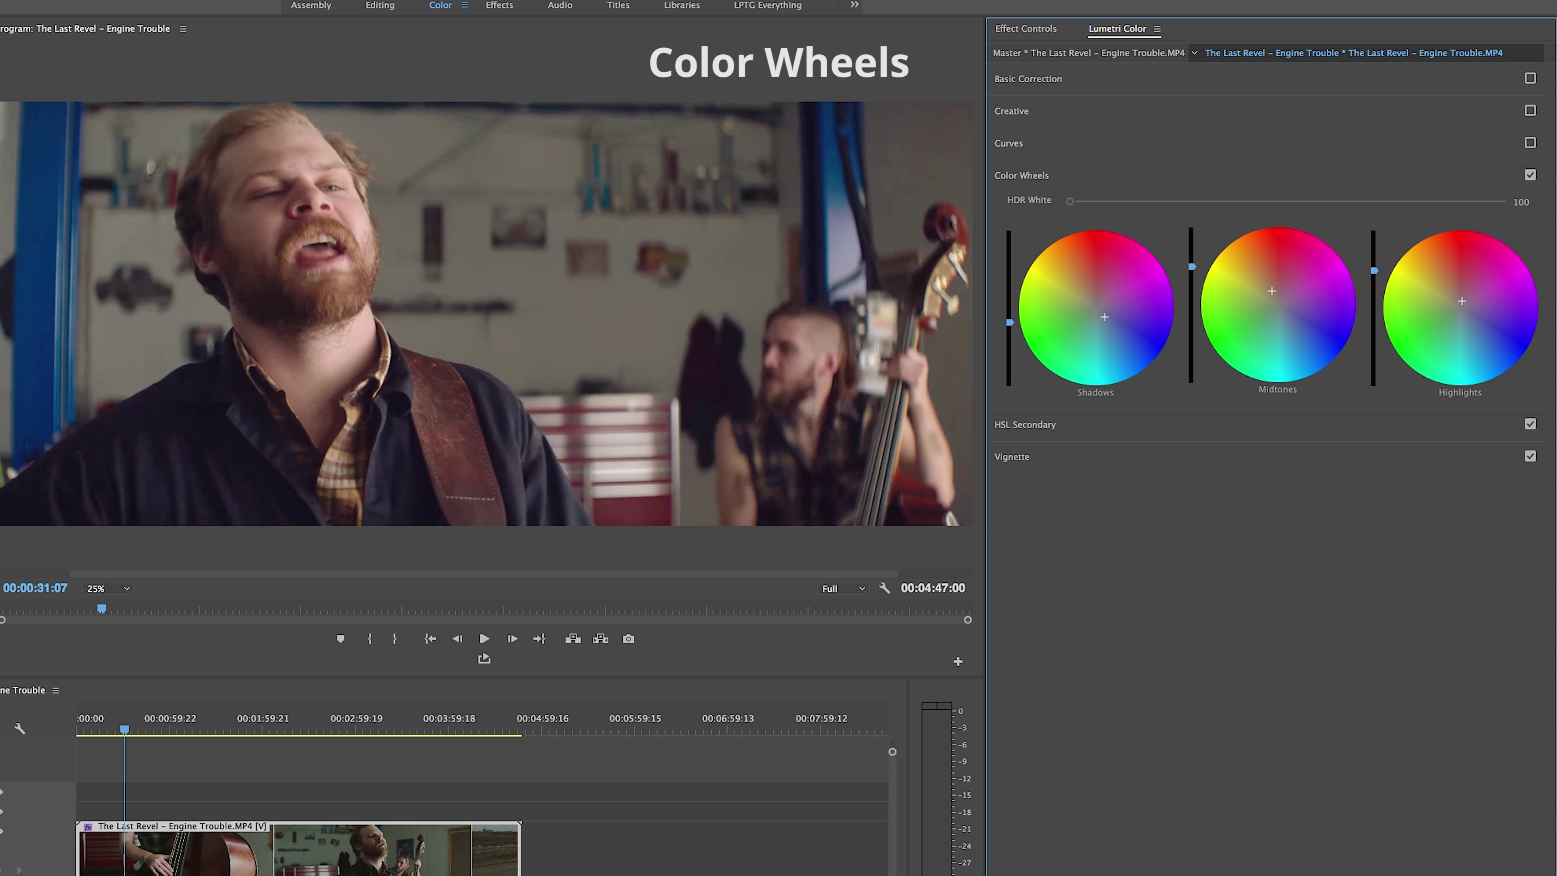
left_click(1477, 186)
Key the singer's skin with the HSL eyedropper, drop its saturation to 85.8, then disable HSL Secondary.
left_click(1449, 208)
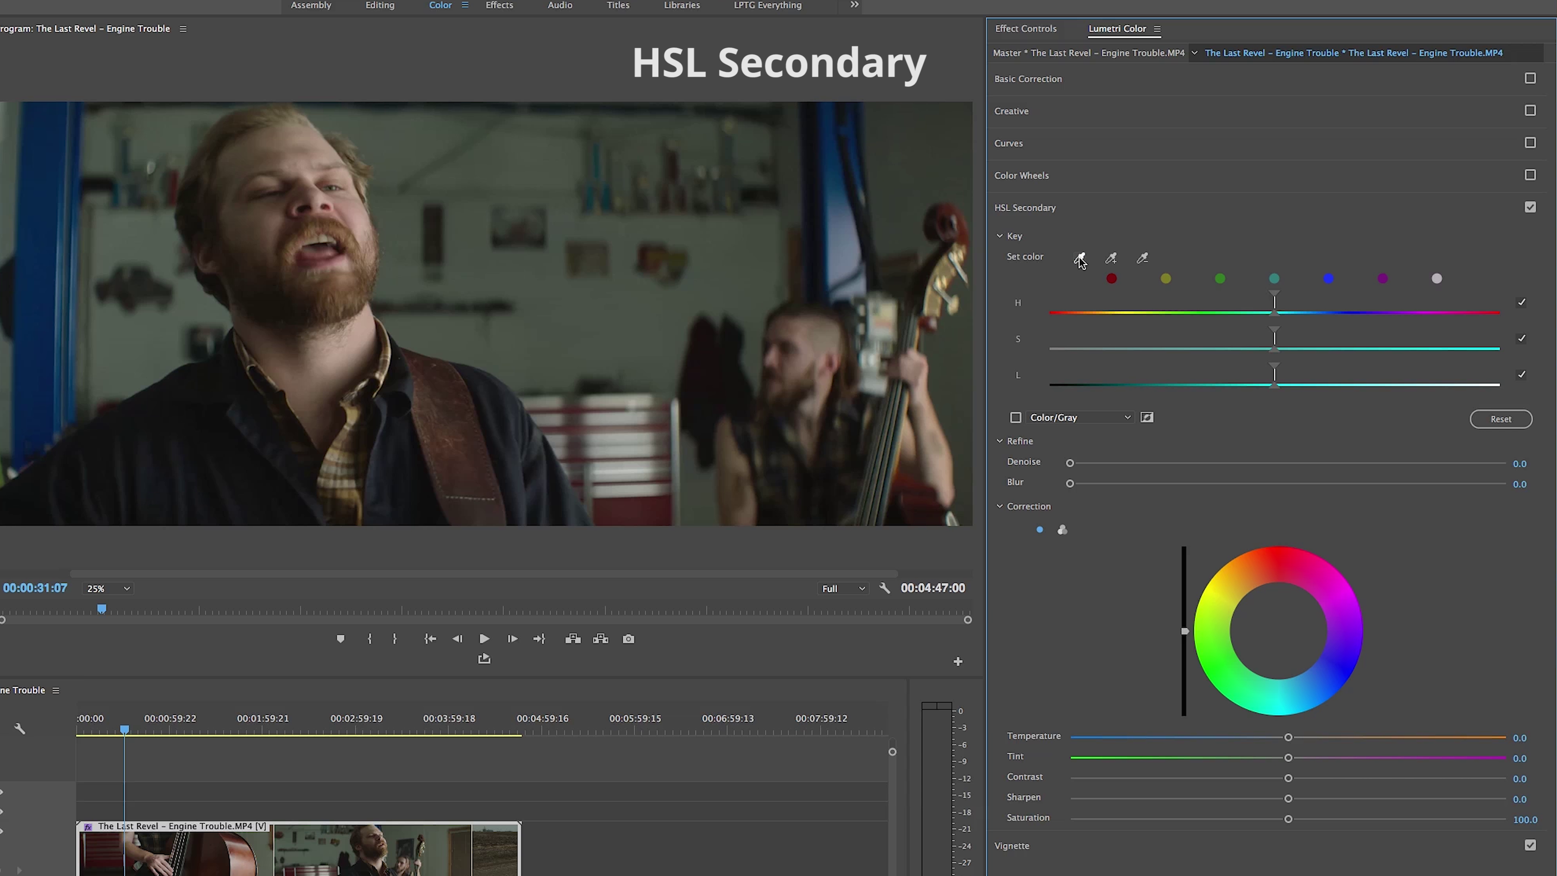
left_click(365, 203)
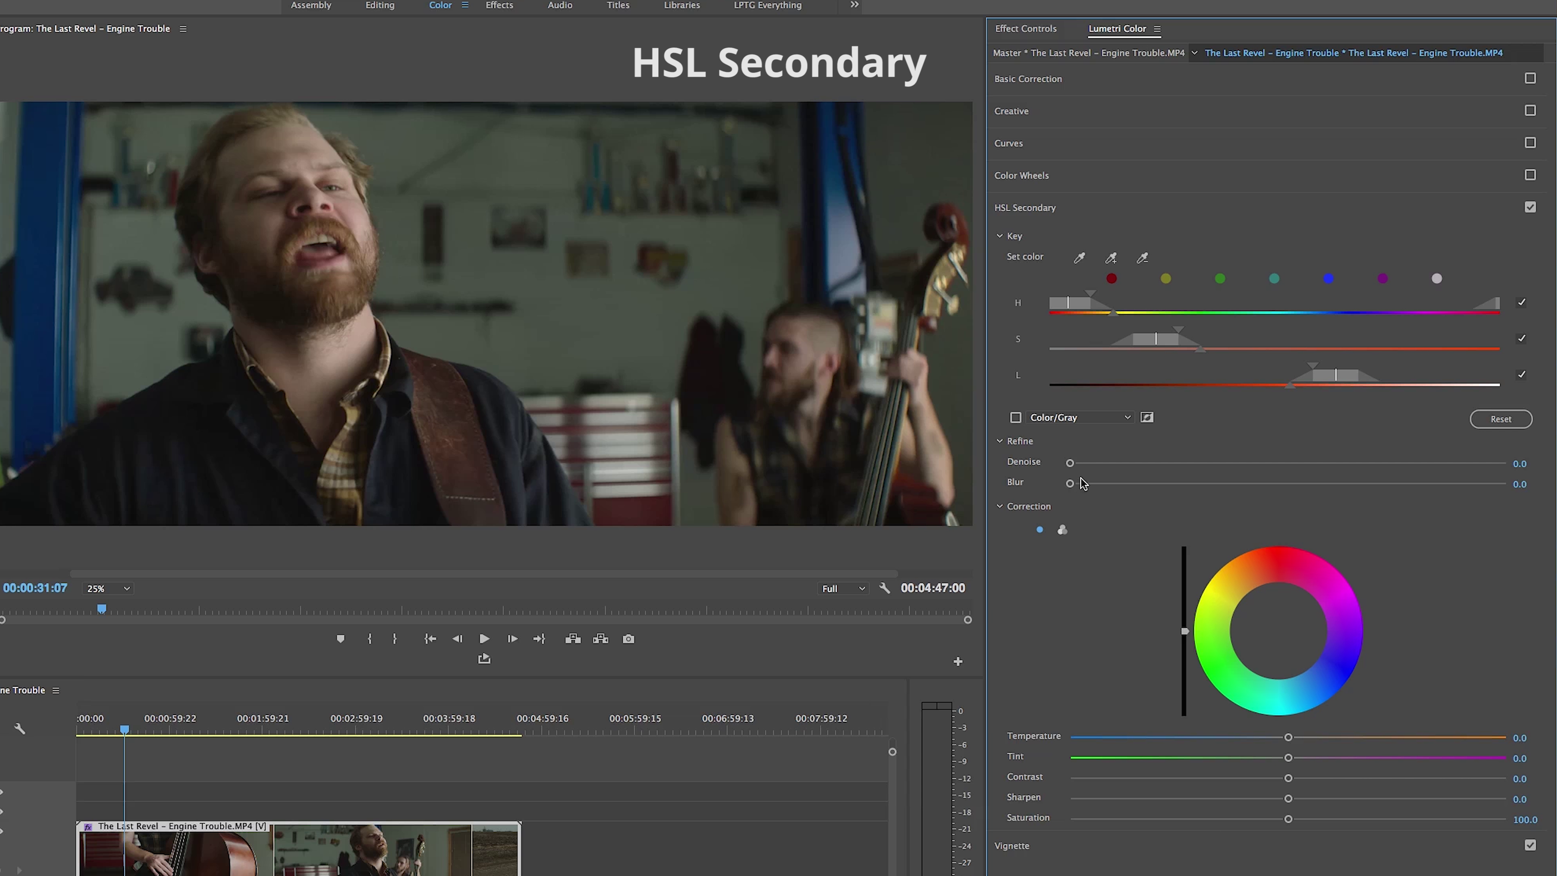
left_click_drag(1278, 631, 1330, 588)
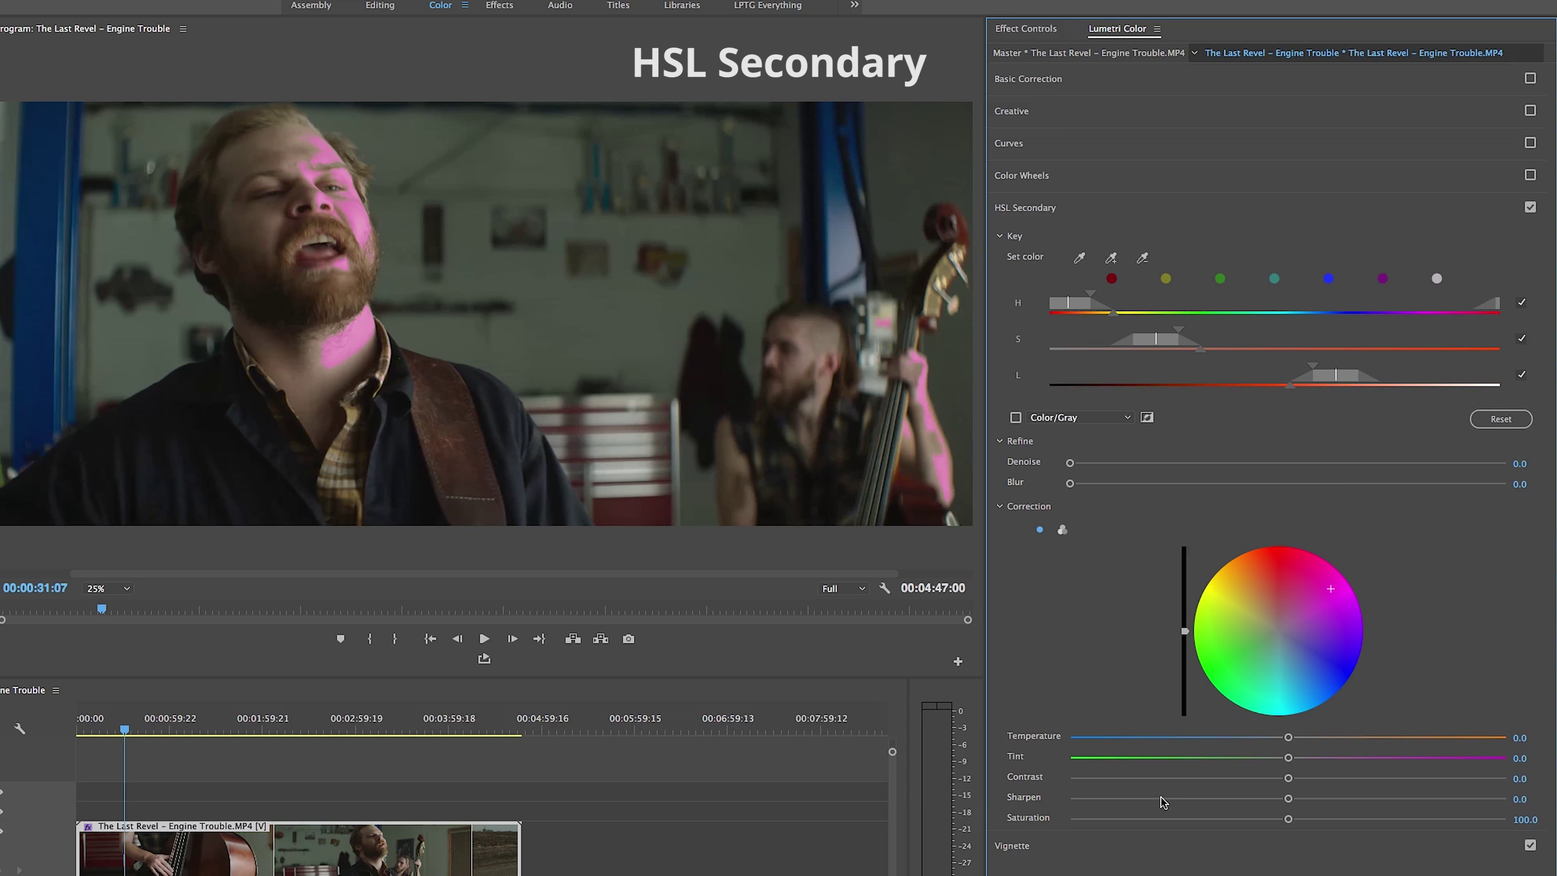
key("ctrl+z")
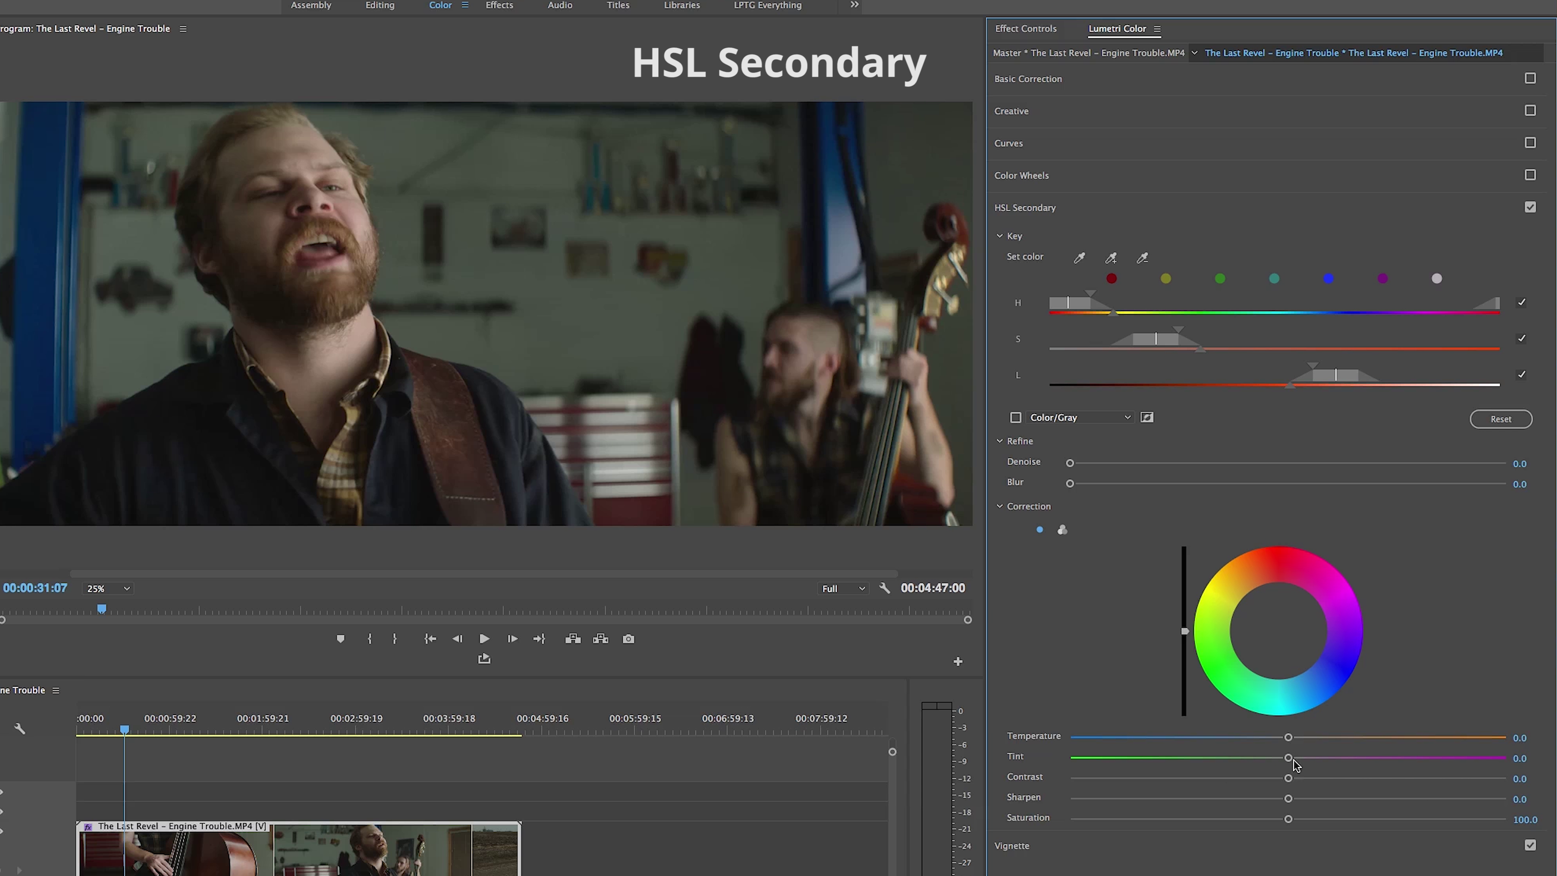
left_click_drag(1288, 819, 1278, 778)
left_click(1531, 207)
Give the vignette Amount -2.3, Midpoint 0.0, Roundness 10.3 and Feather 100.0.
left_click(1460, 208)
left_click(1460, 239)
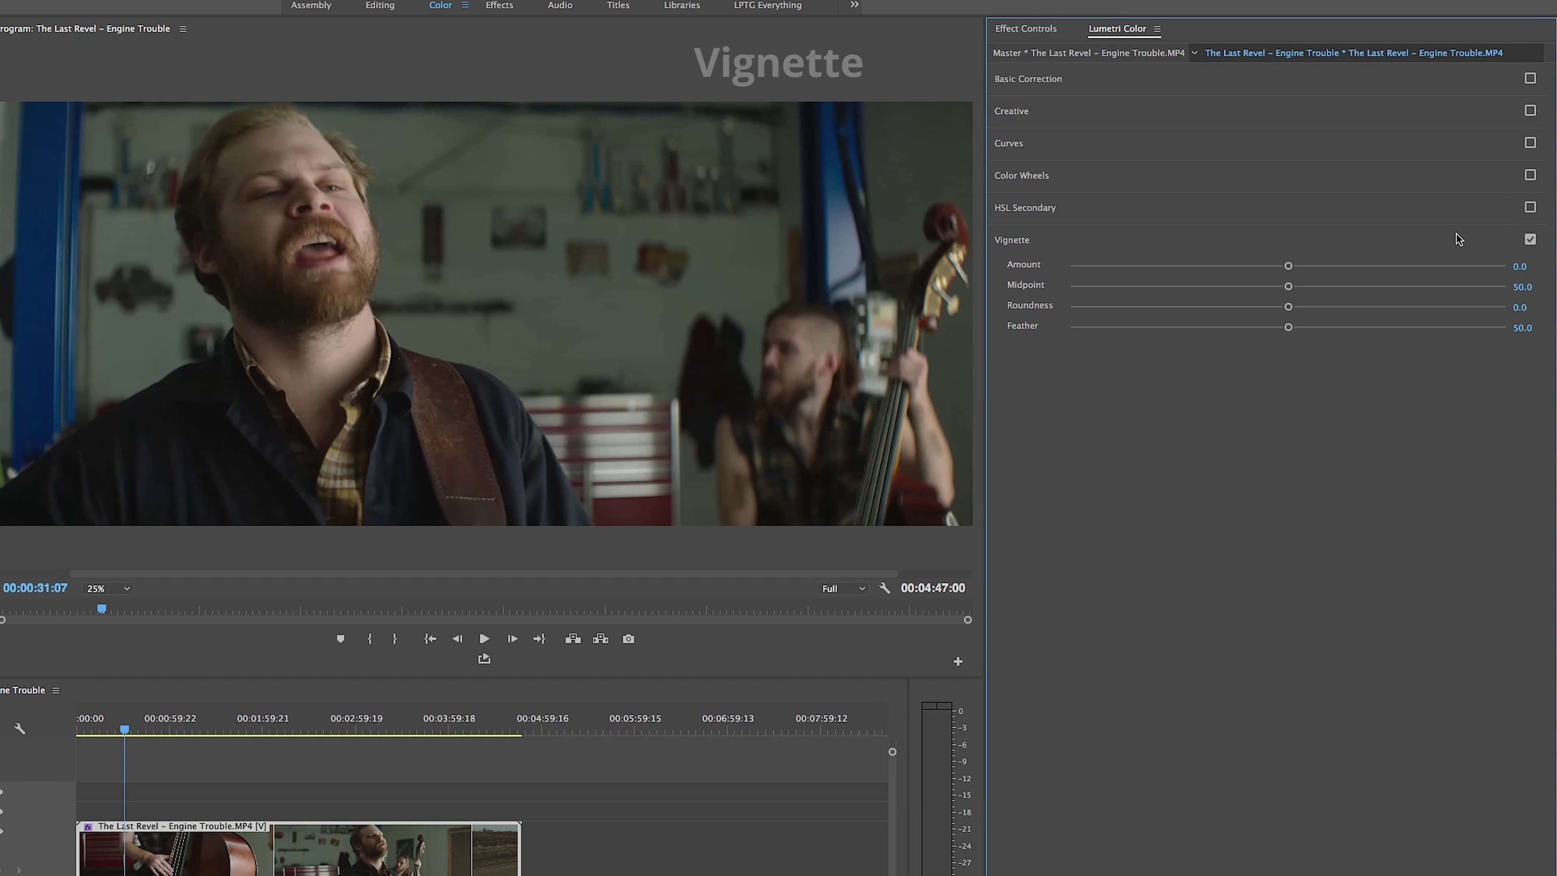
left_click_drag(1288, 266, 1181, 270)
left_click_drag(1154, 274, 1110, 273)
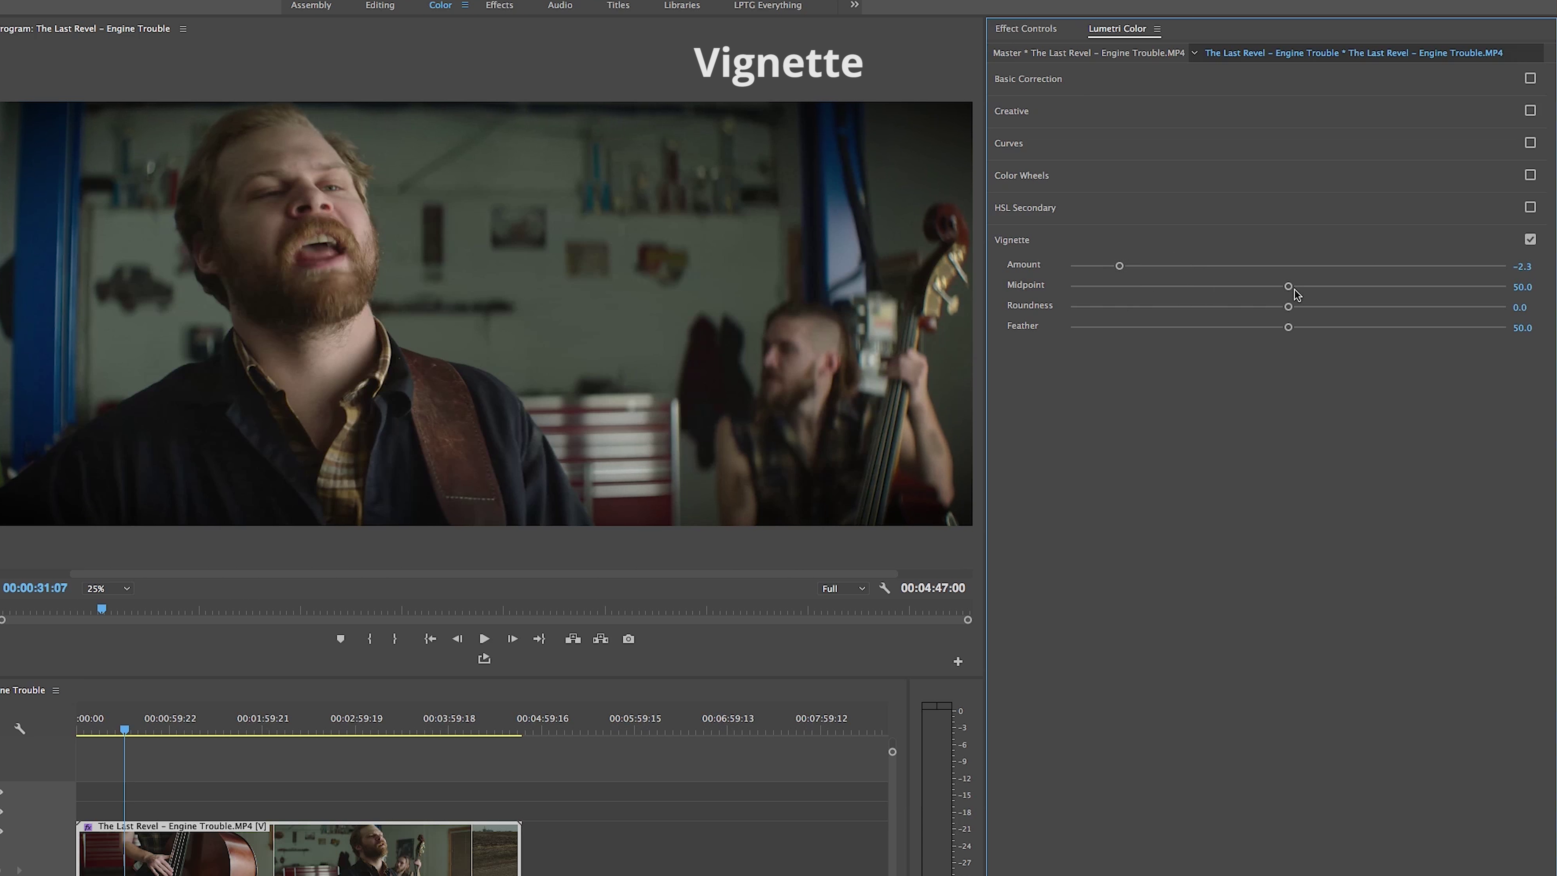
left_click_drag(1288, 286, 1069, 286)
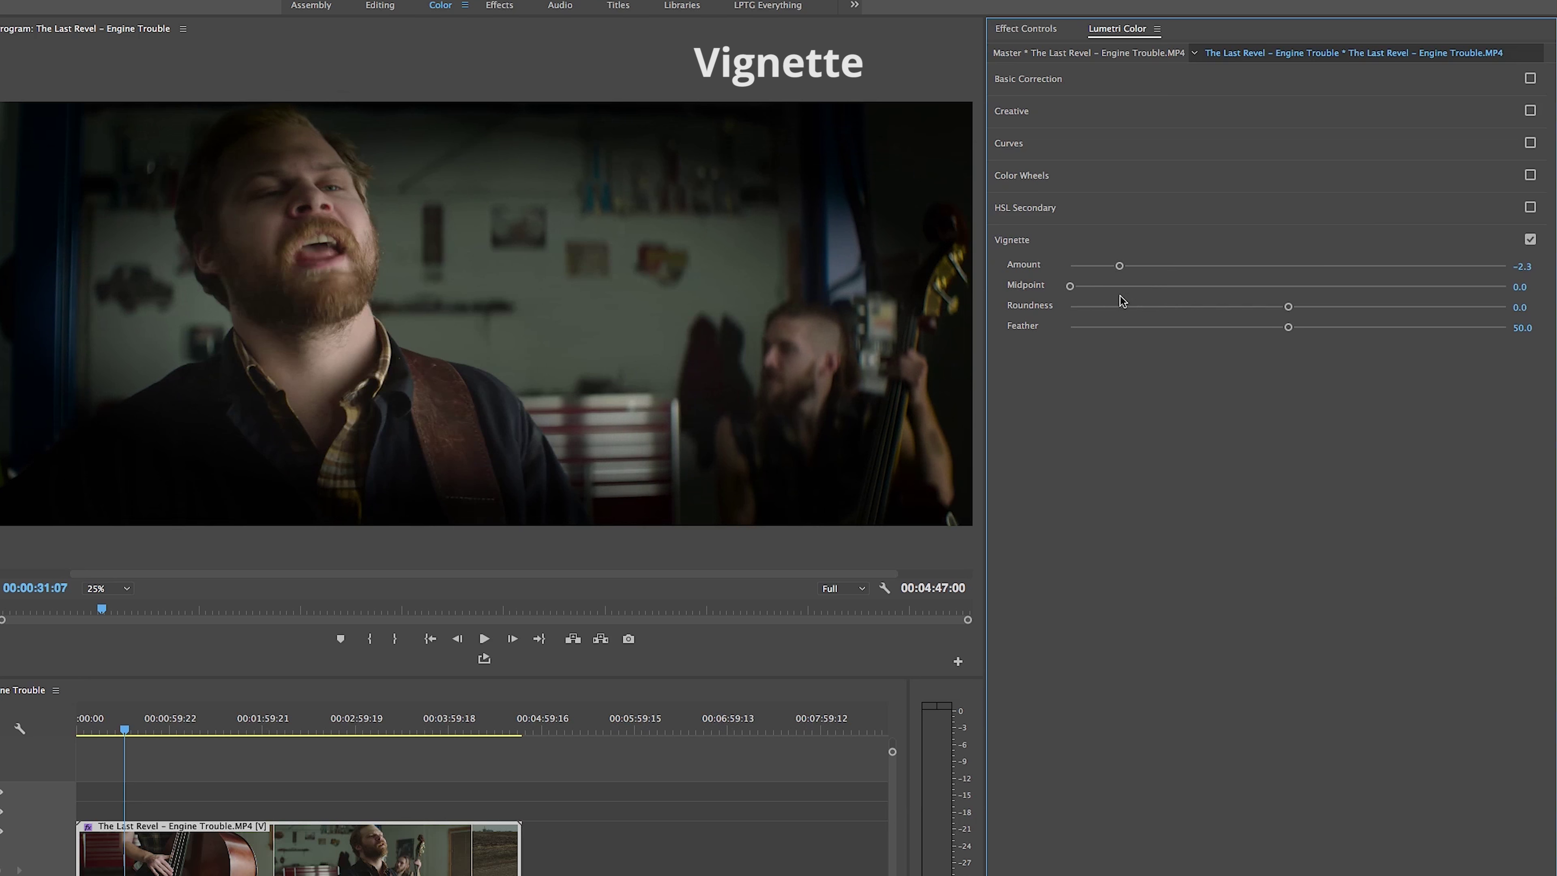
left_click_drag(1286, 305, 1541, 393)
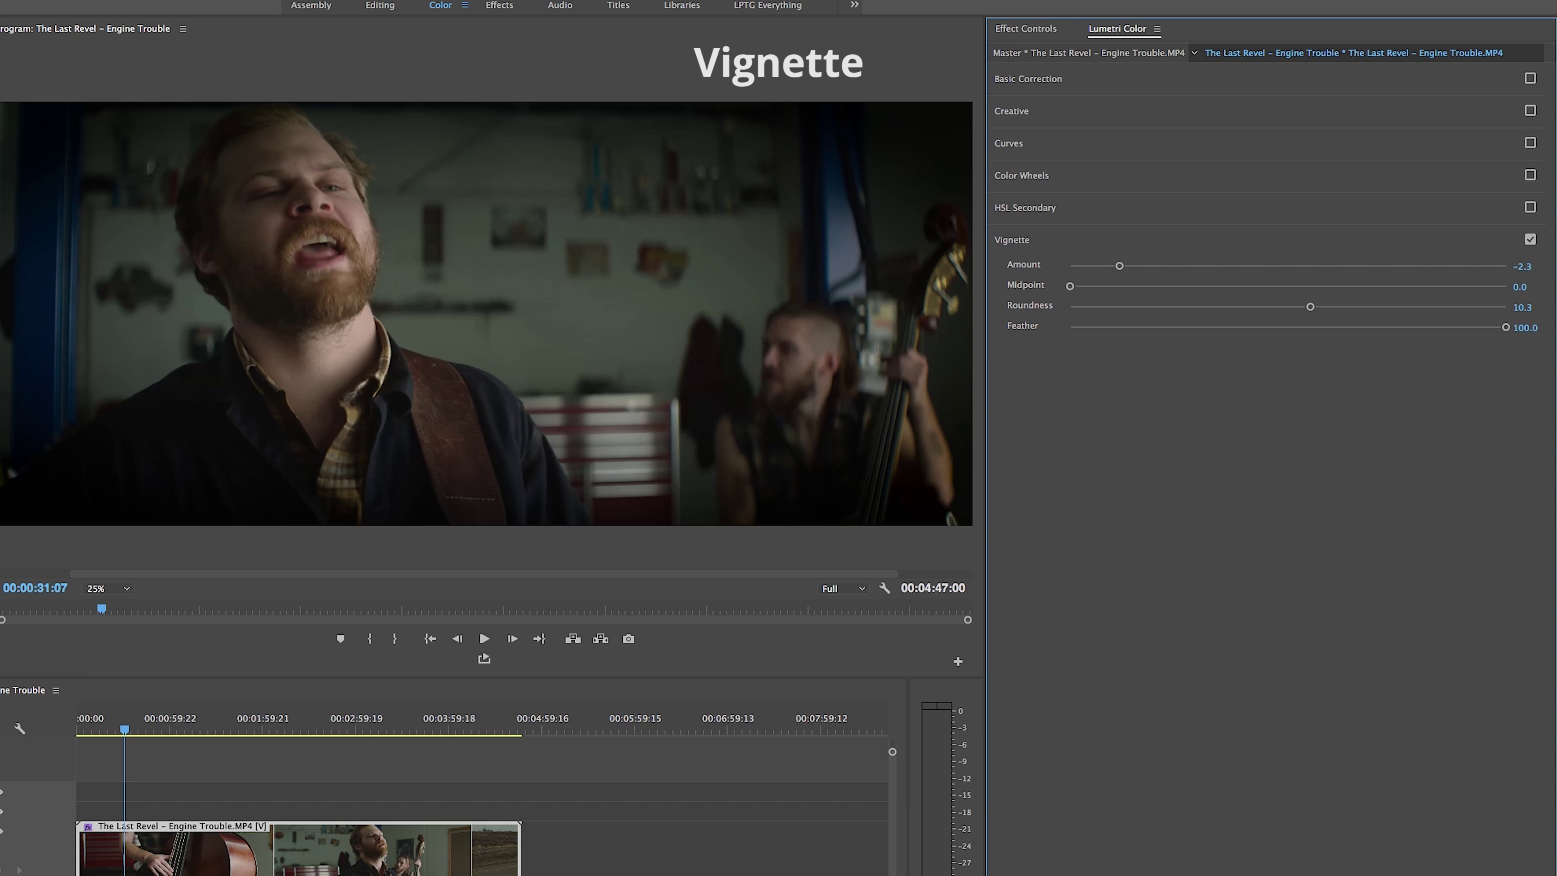
Re-enable Basic Correction, Creative, Curves, Color Wheels, HSL Secondary and Vignette, toggling the vignette to compare.
left_click(1530, 240)
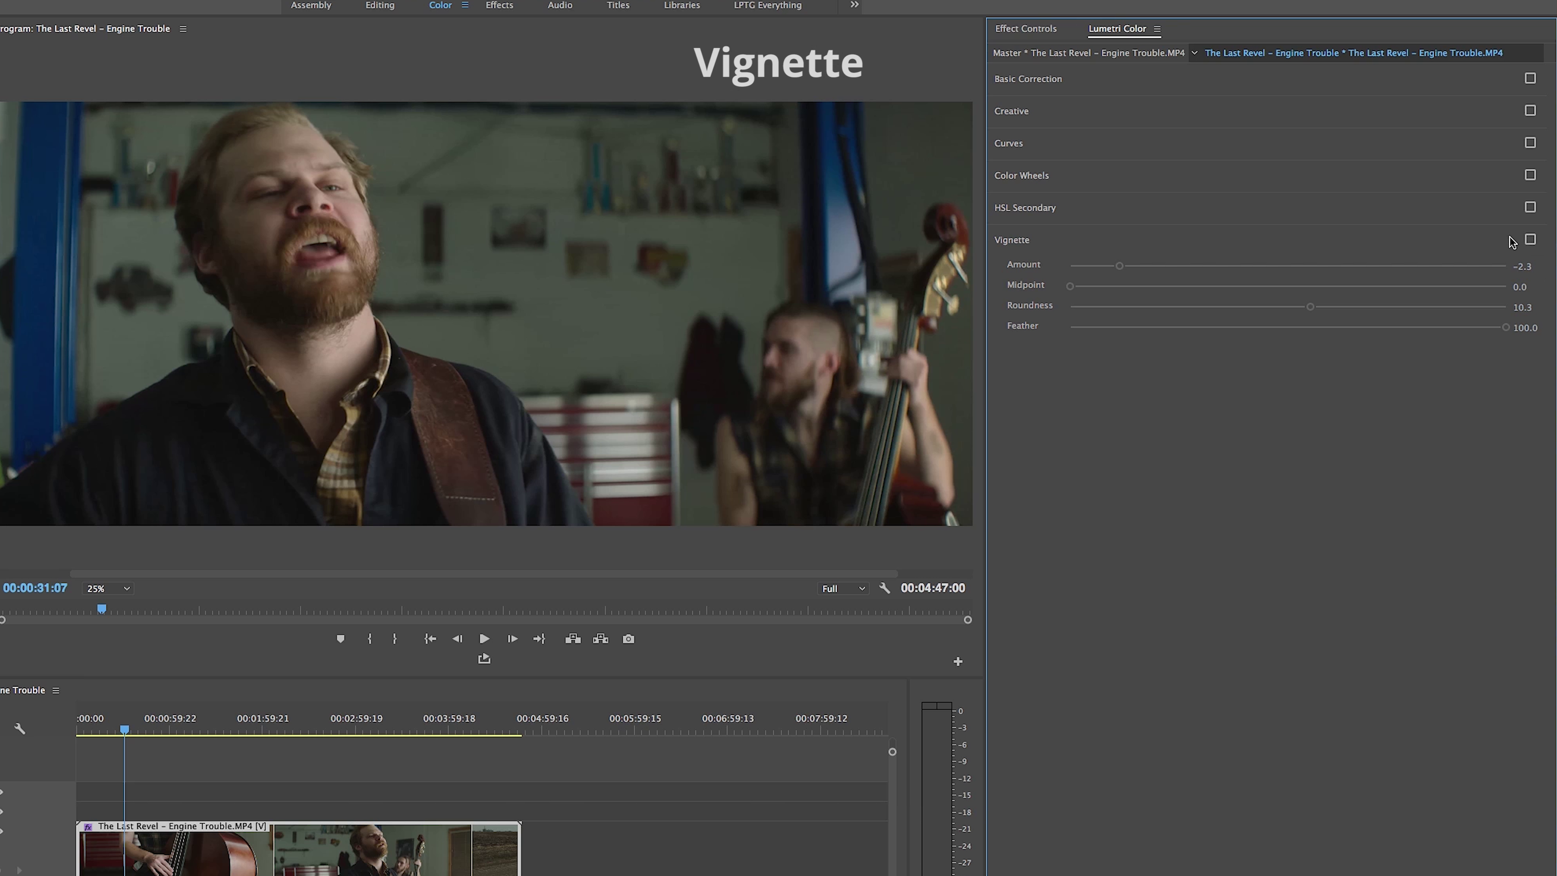
left_click(1496, 241)
left_click(1155, 86)
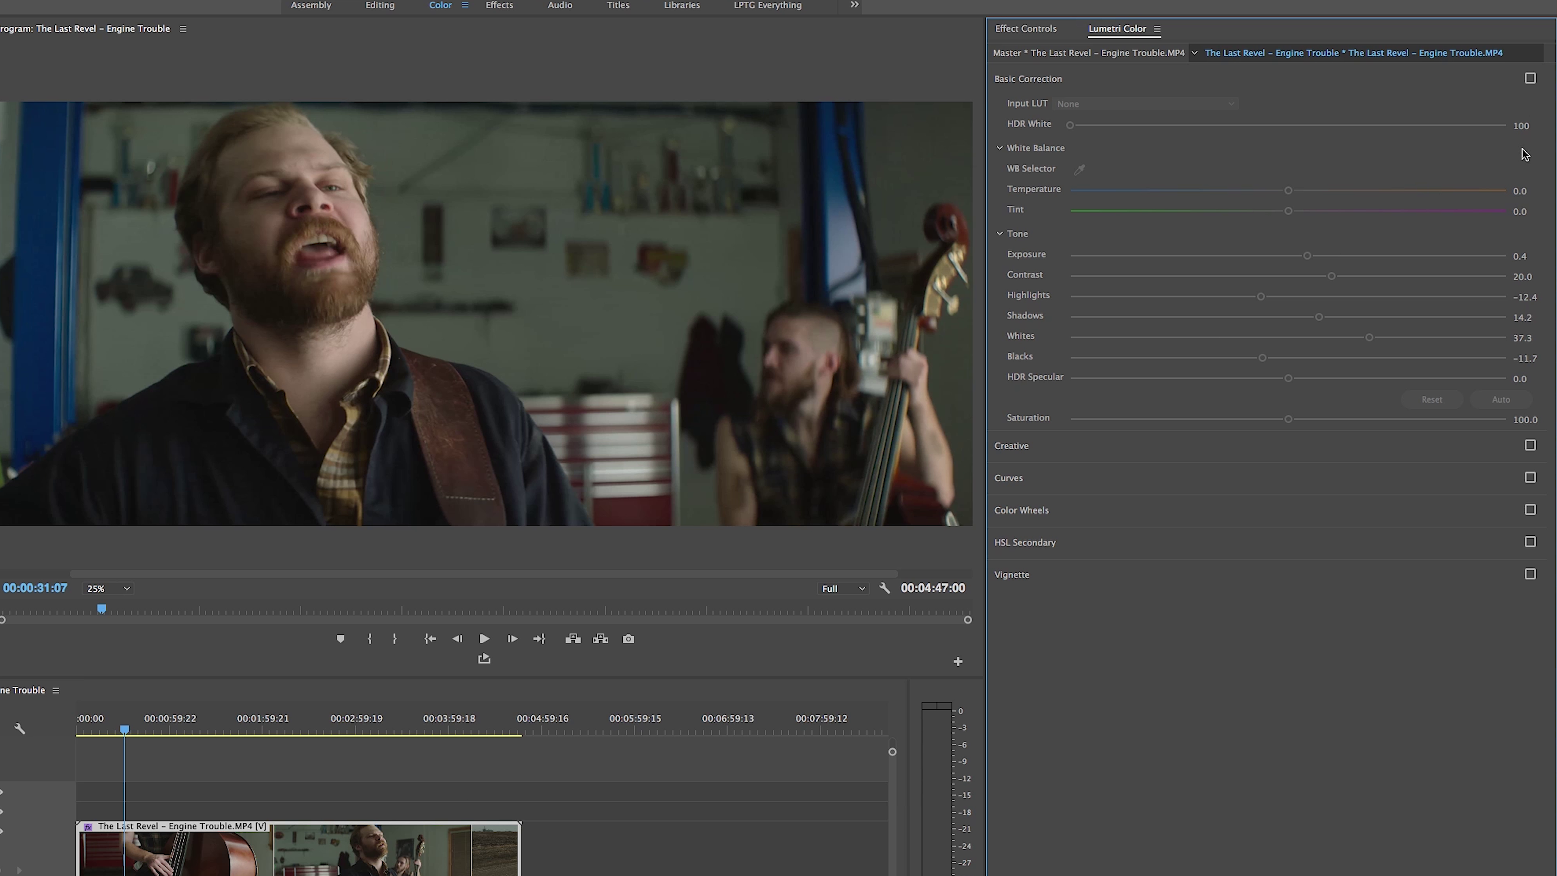
left_click(1530, 80)
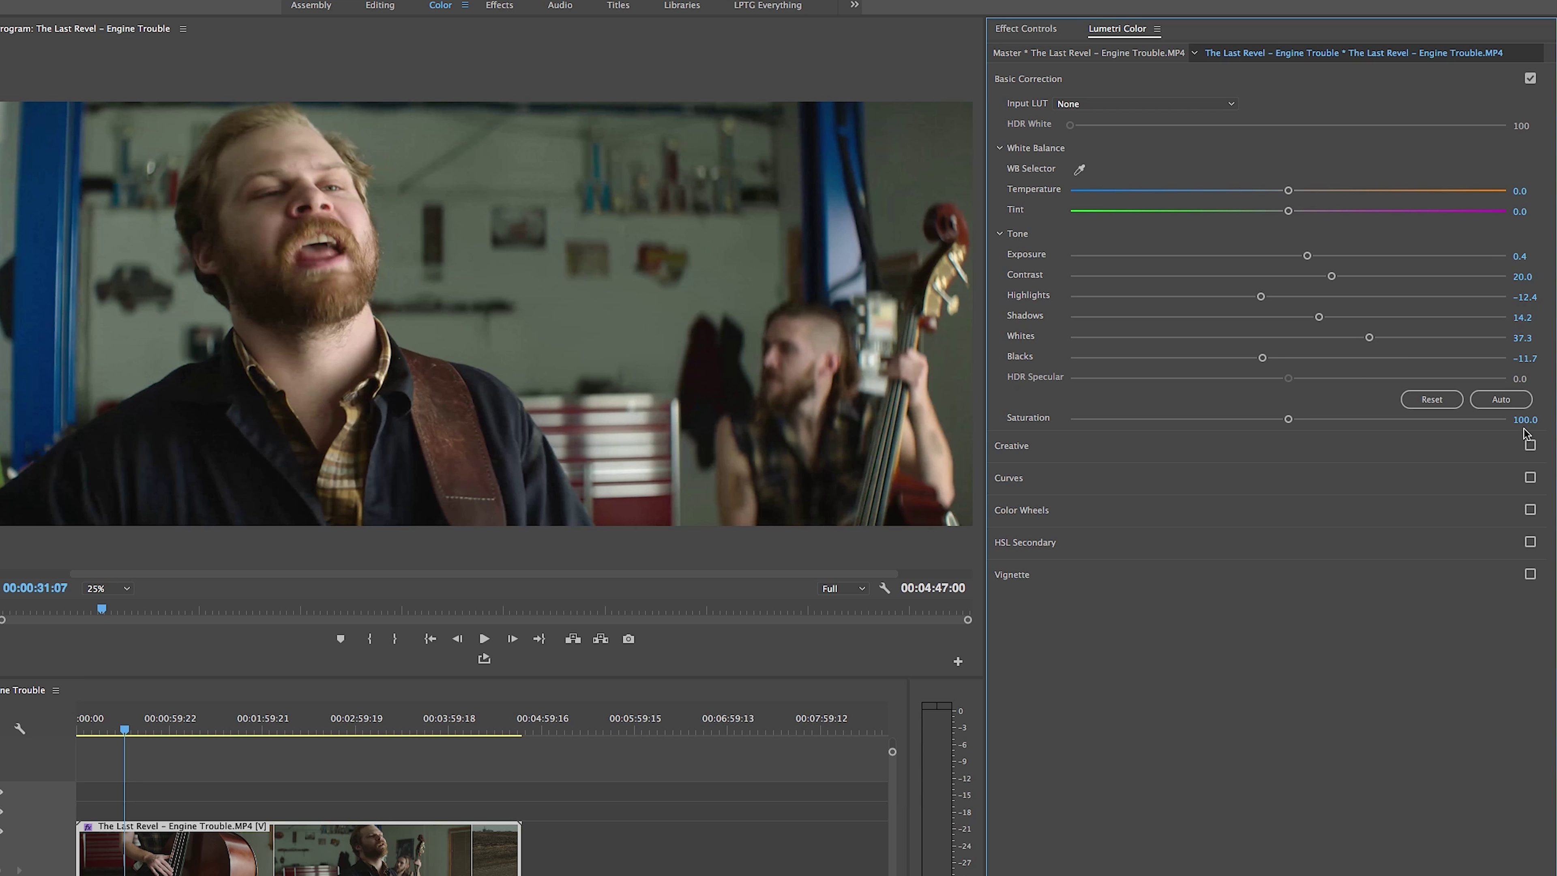
left_click(1530, 445)
left_click(1530, 476)
left_click(1530, 510)
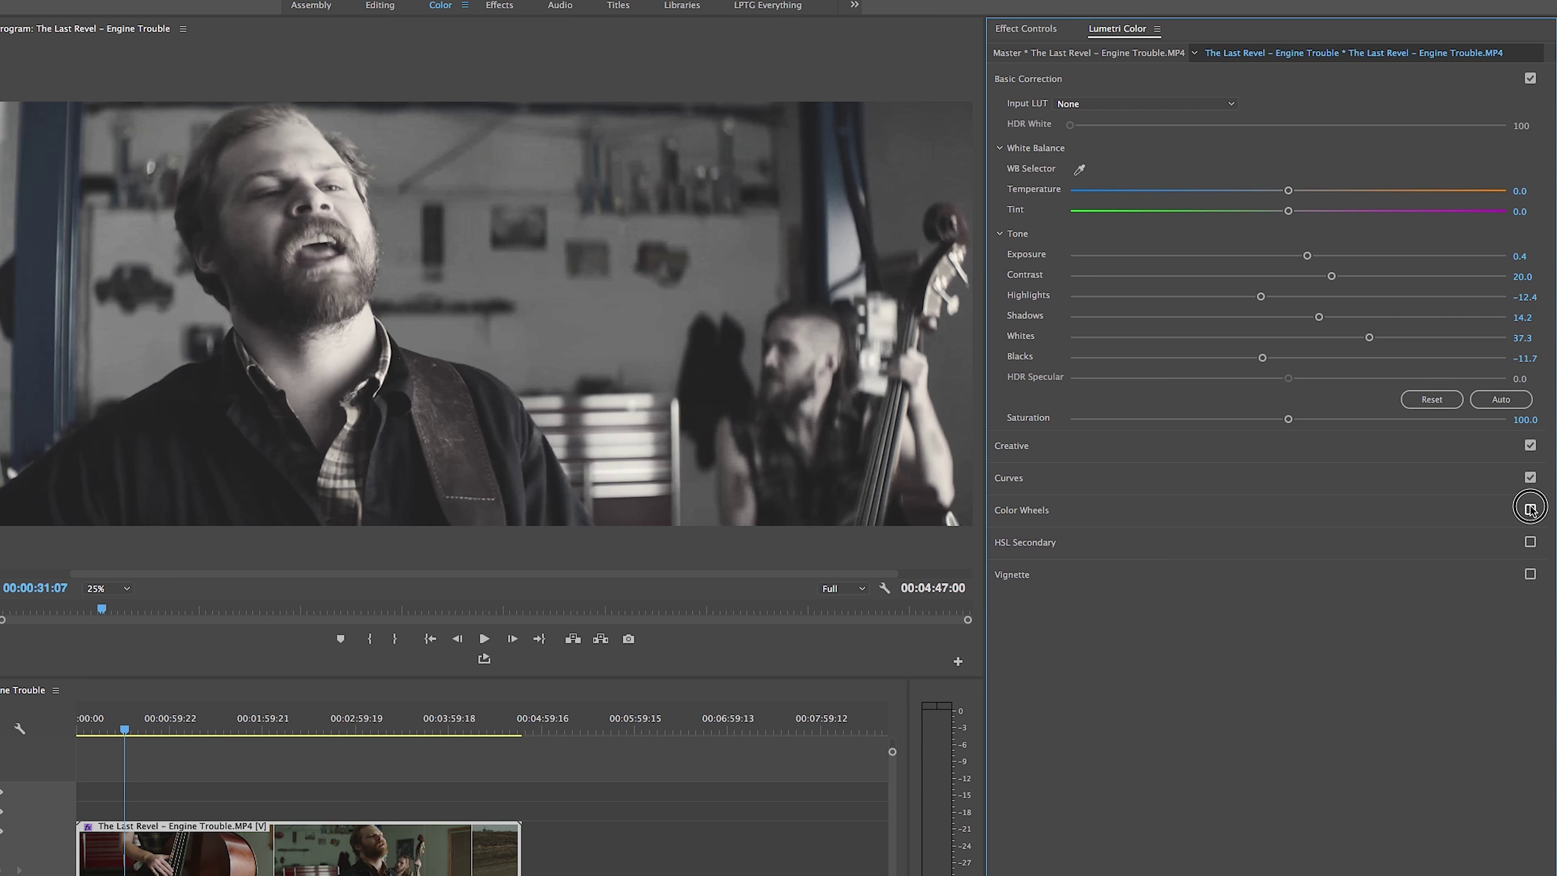
left_click(1530, 542)
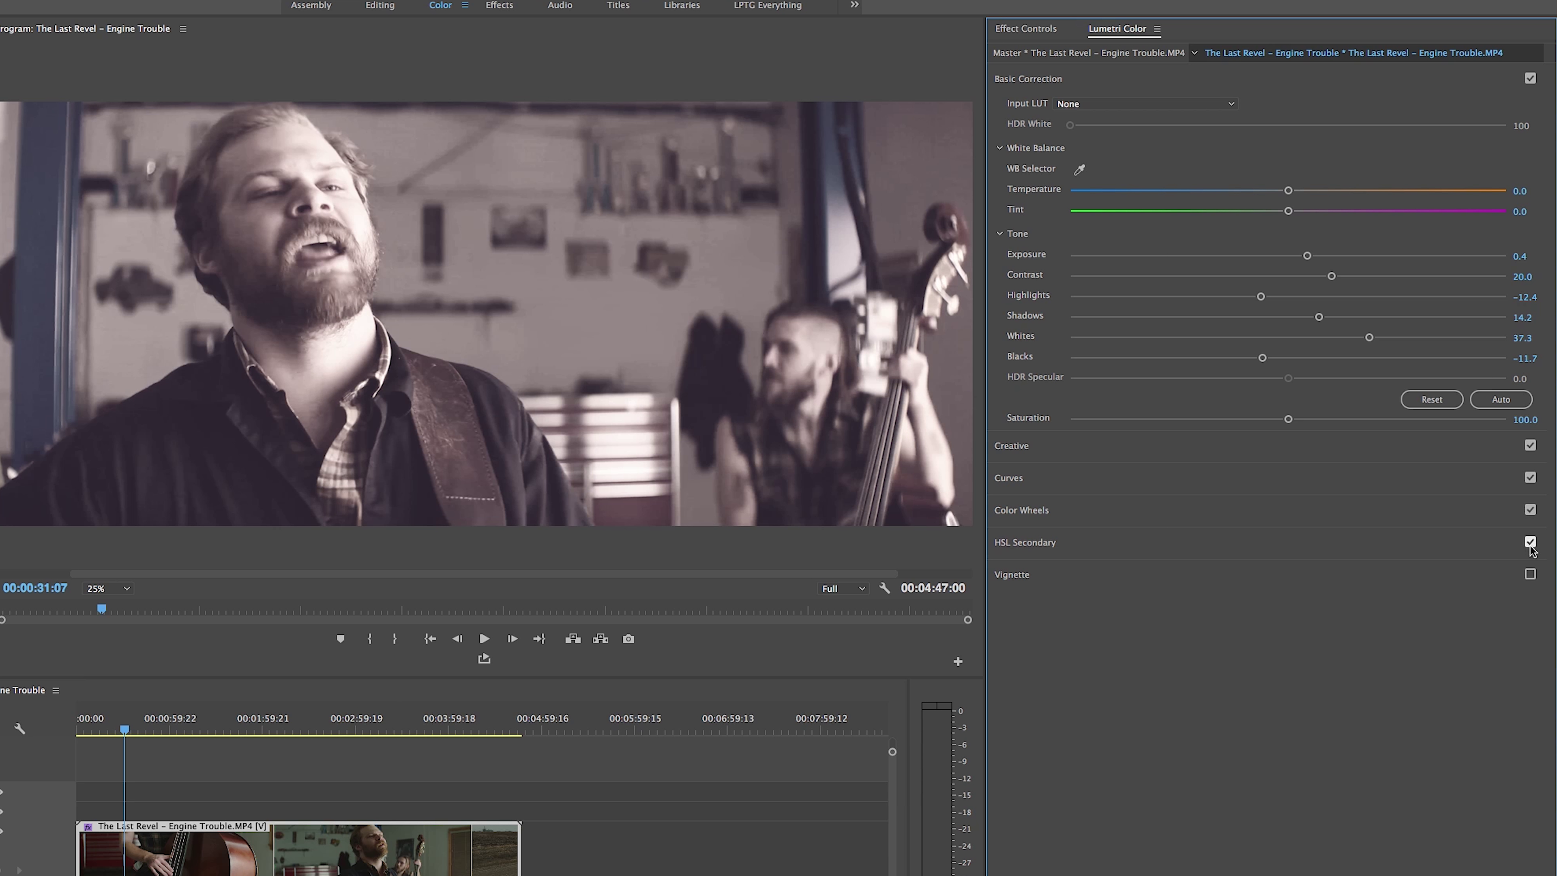
left_click(1530, 574)
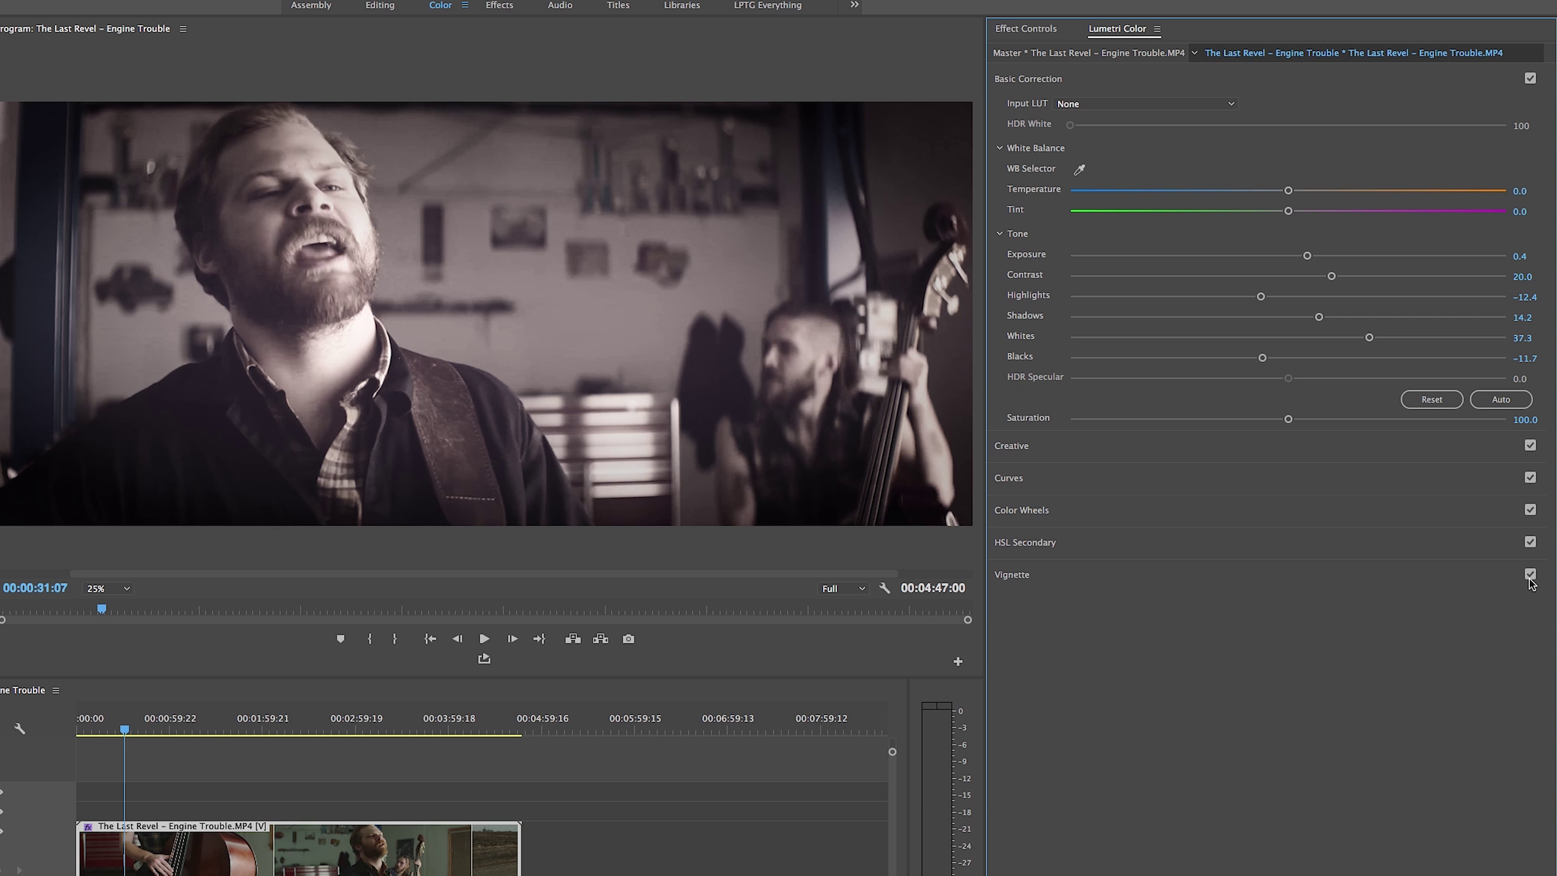
left_click(1529, 575)
Delete the Lumetri Color effect from the clip in Effect Controls and return to the Lumetri panel.
left_click(1045, 31)
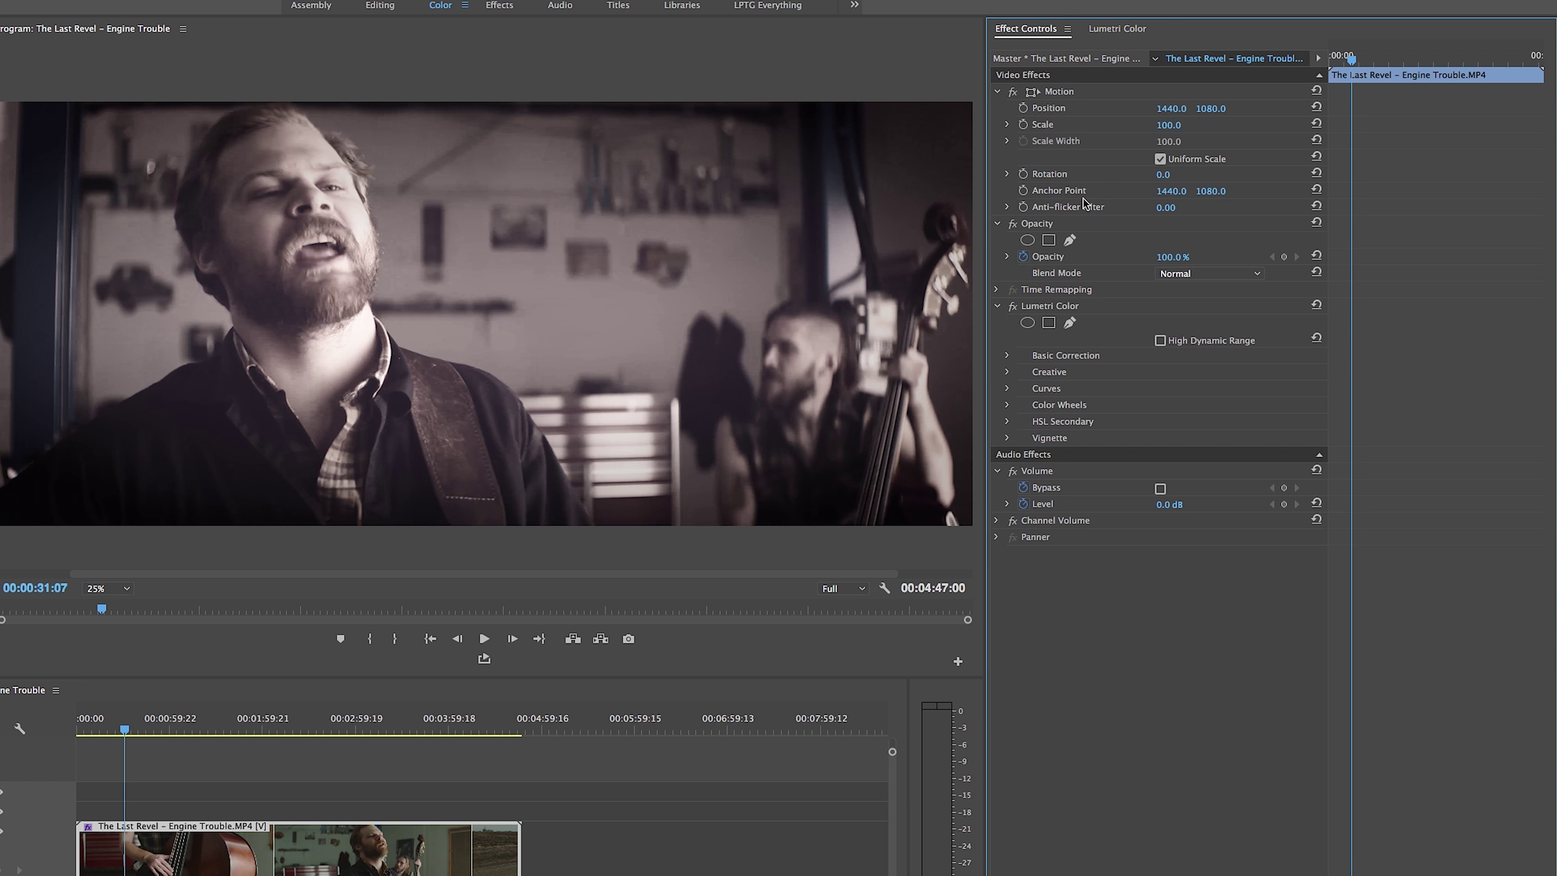
left_click(1065, 310)
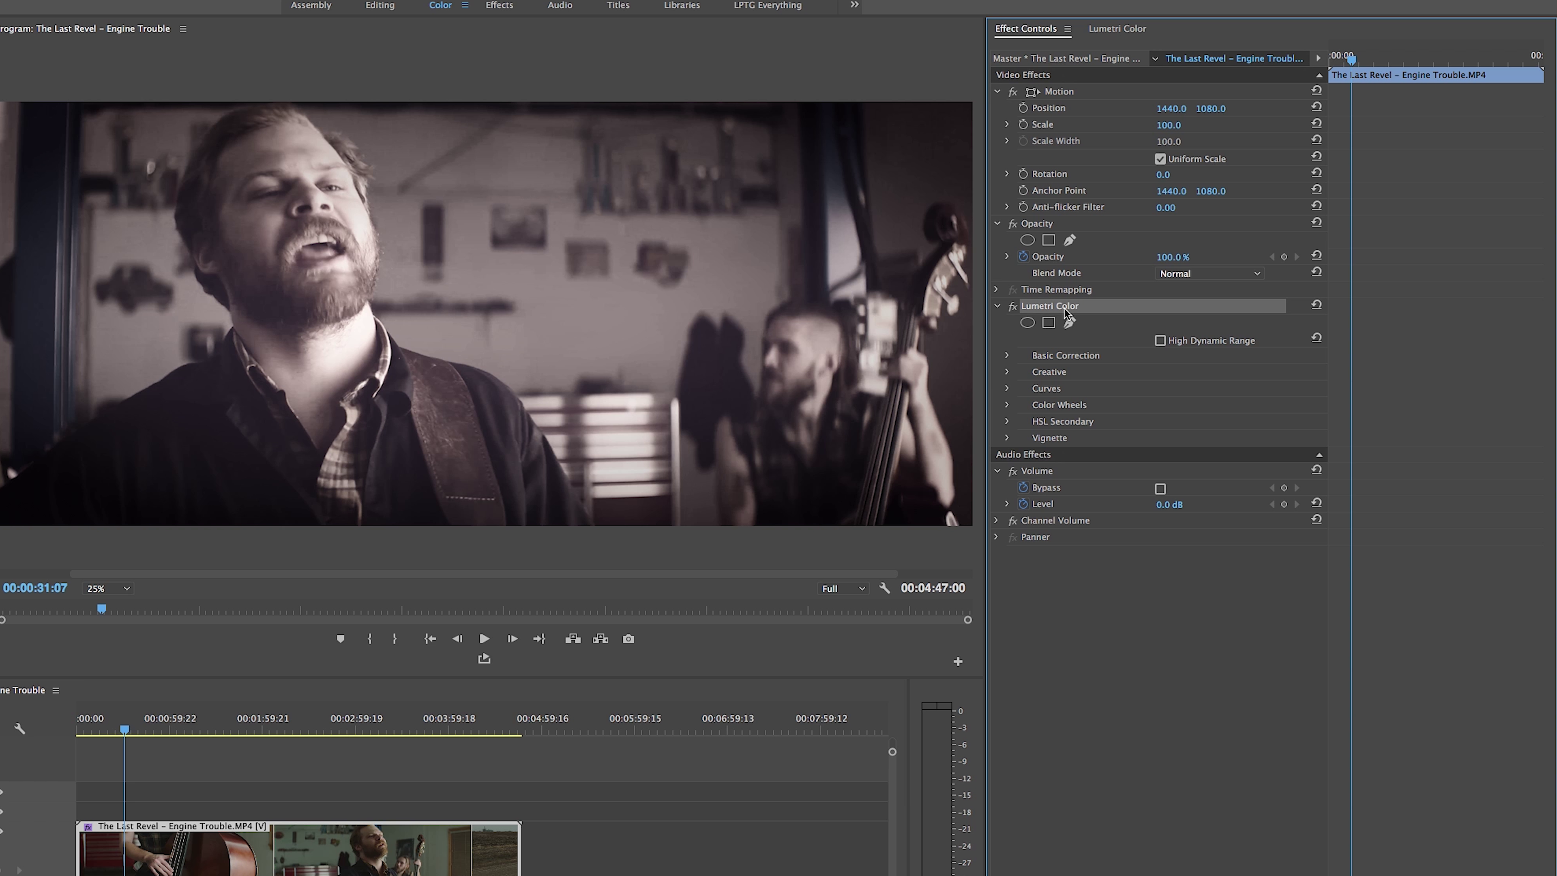
key("Delete")
left_click(1109, 29)
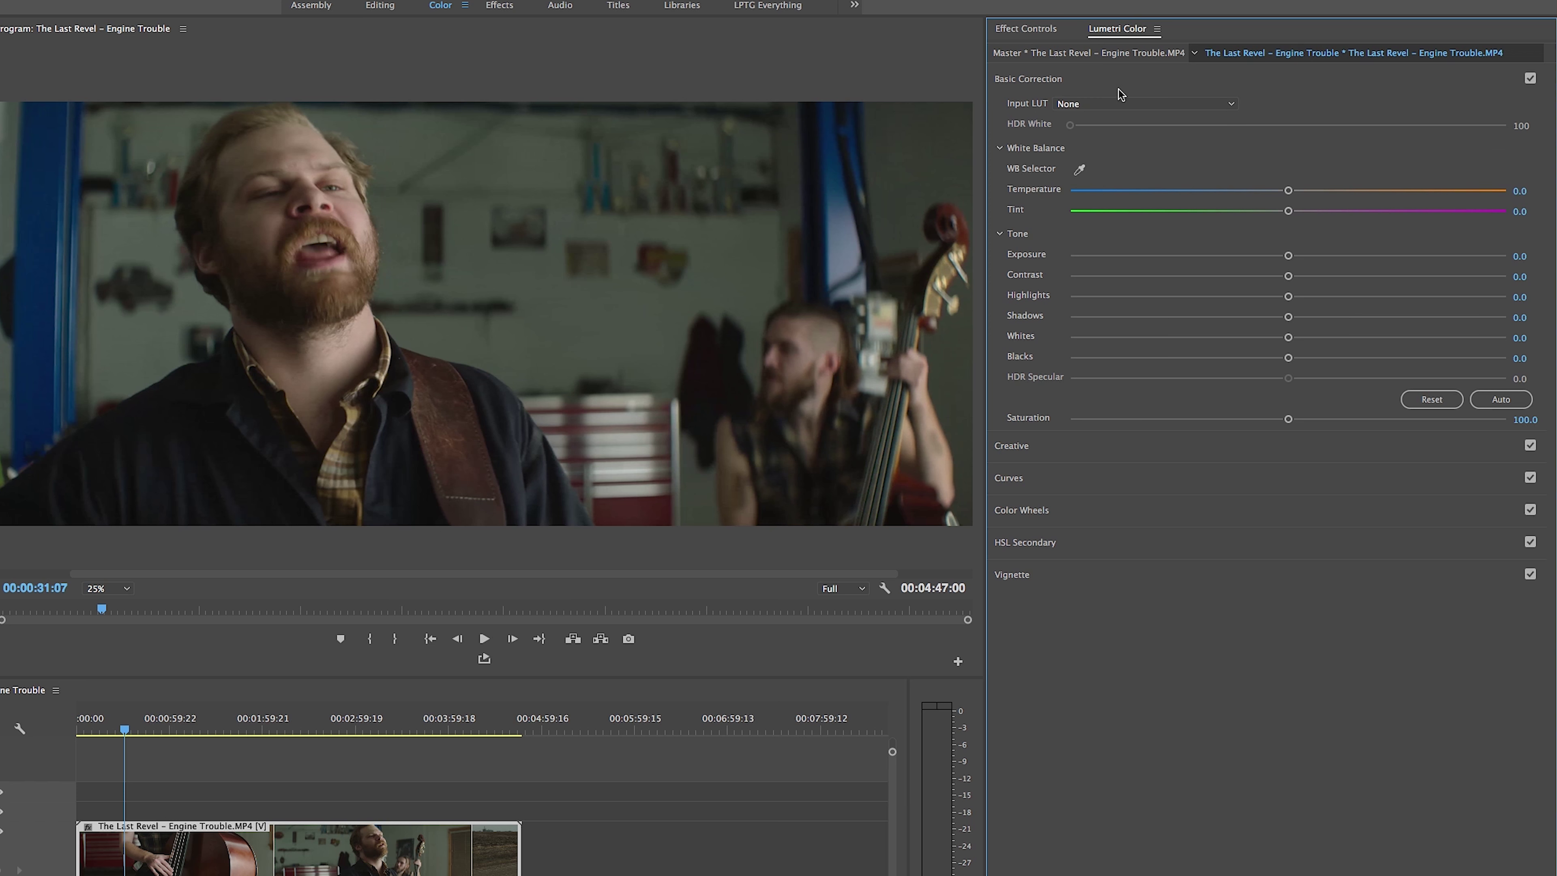